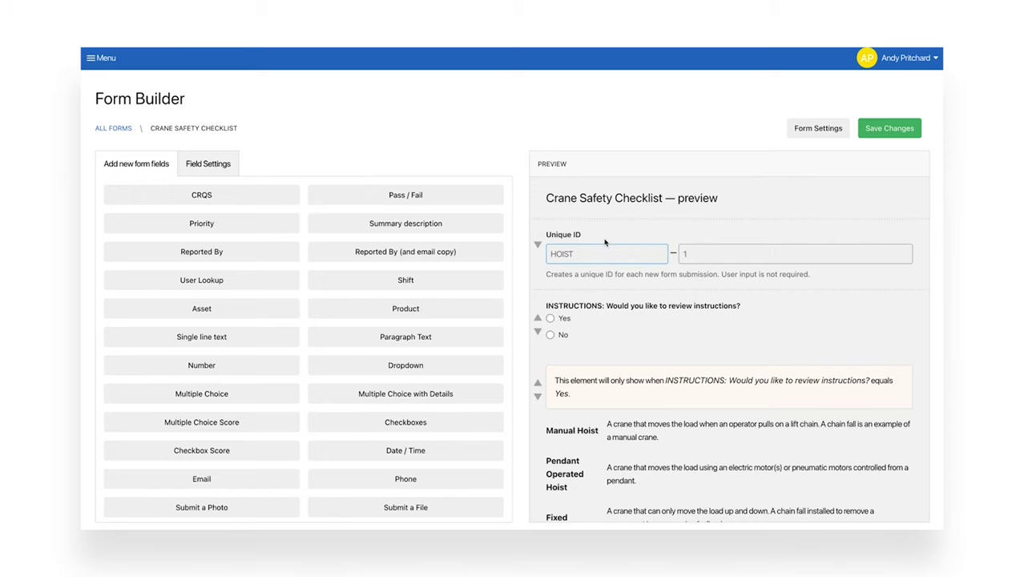
# Open the INSTRUCTIONS question's settings, then the crane-types info box settings.
pyautogui.scroll(-2, 637, 309)
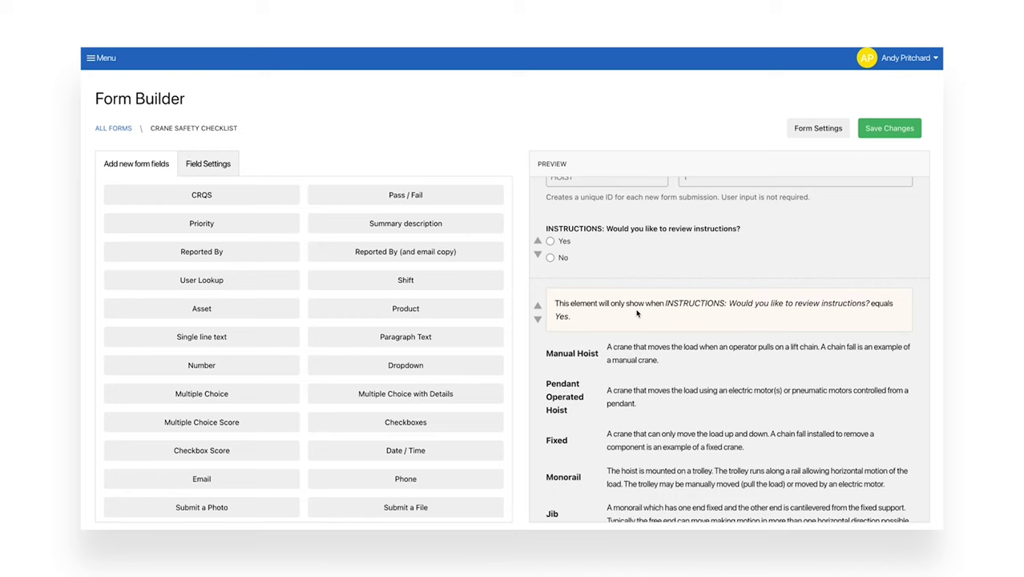
pyautogui.scroll(2, 637, 313)
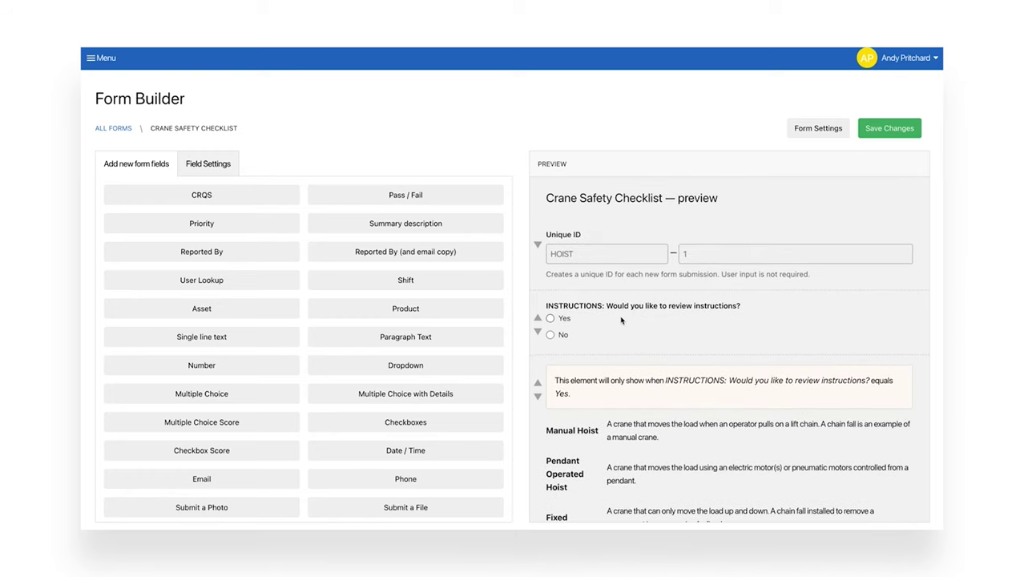
pyautogui.click(621, 319)
pyautogui.scroll(-5, 629, 309)
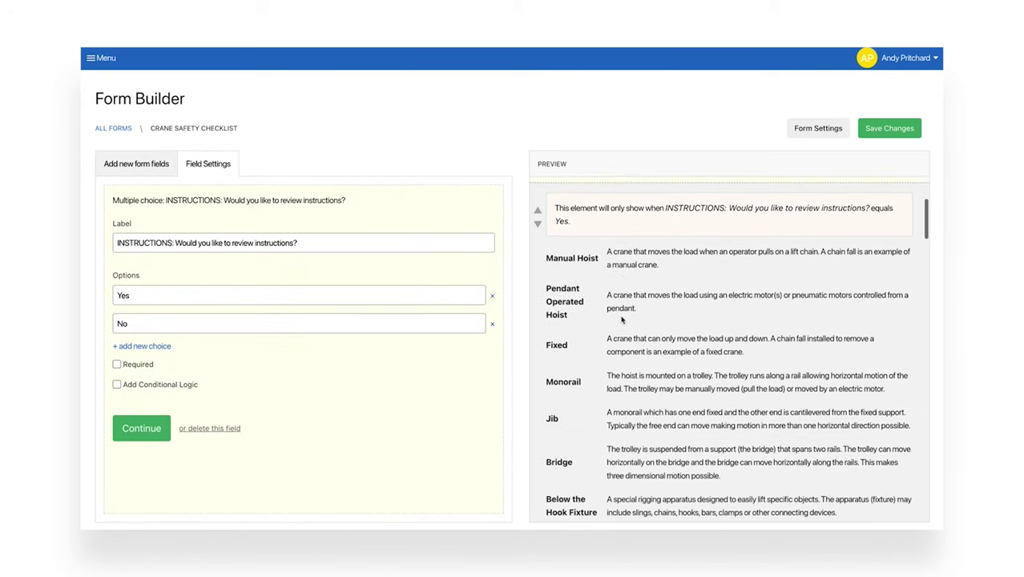
pyautogui.click(687, 324)
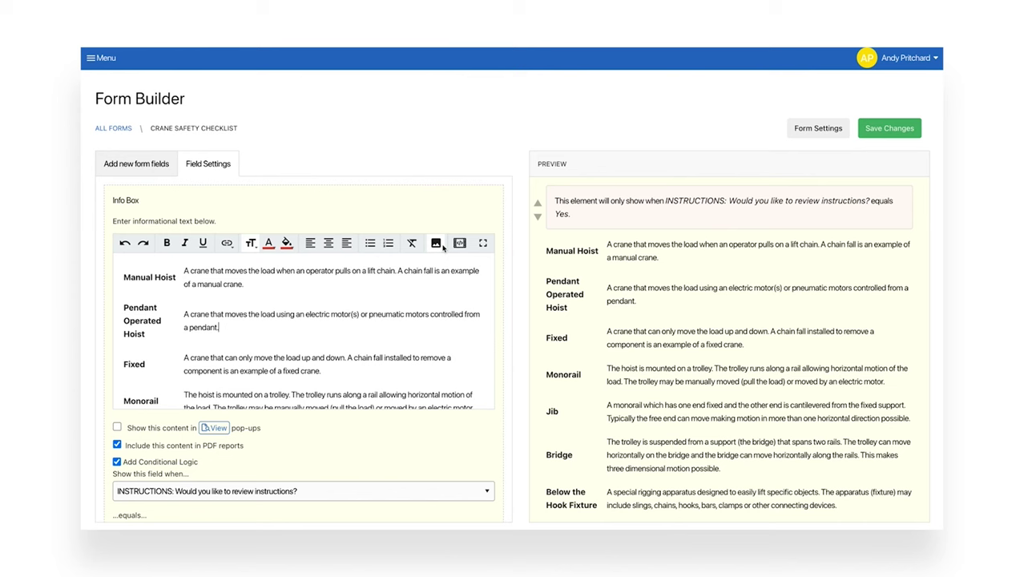
# Reopen INSTRUCTIONS and the conditional info box, scrolling down to the ASSIGNMENT and Due Date fields.
pyautogui.scroll(-7, 703, 314)
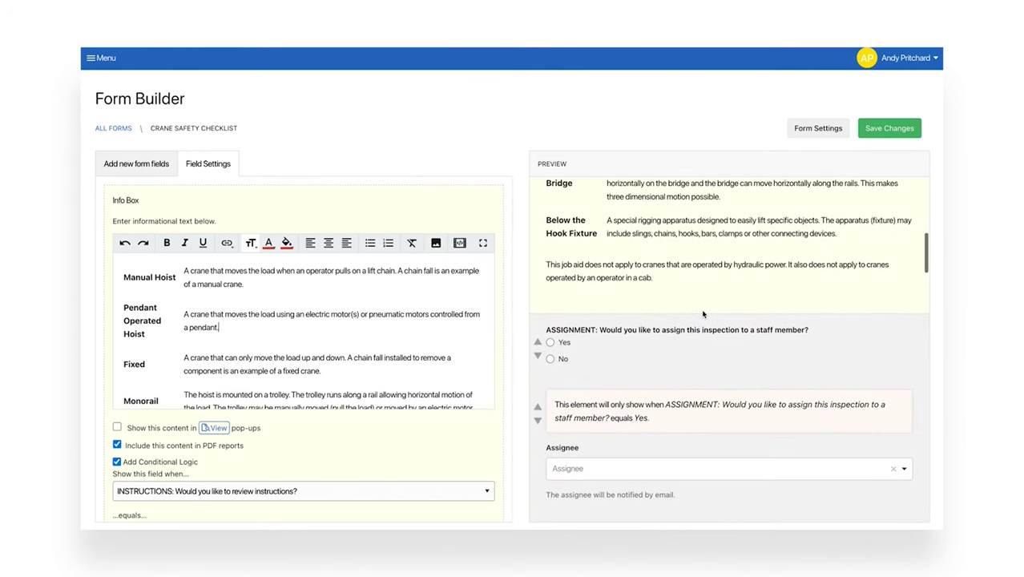
pyautogui.scroll(10, 703, 314)
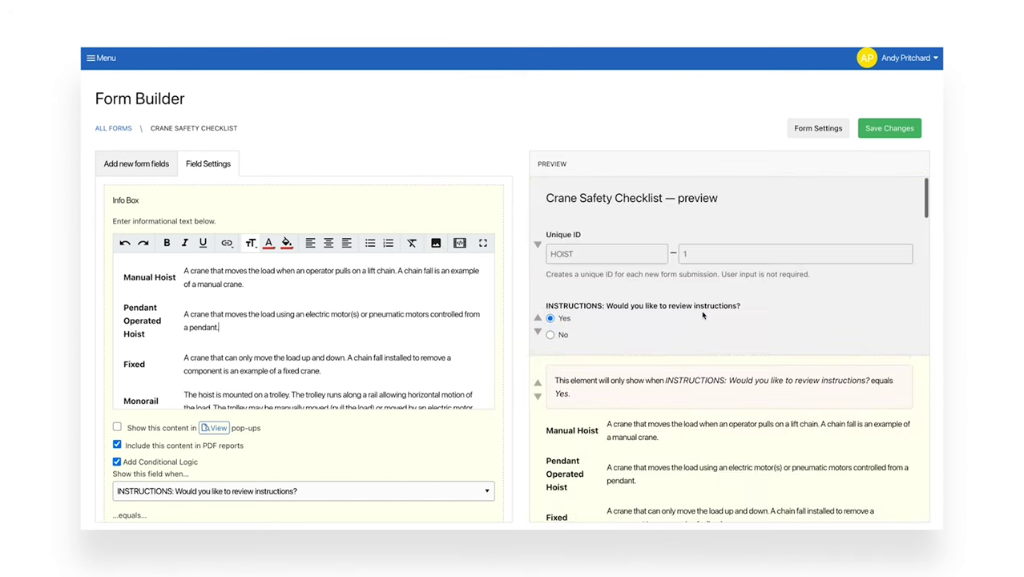
pyautogui.click(615, 314)
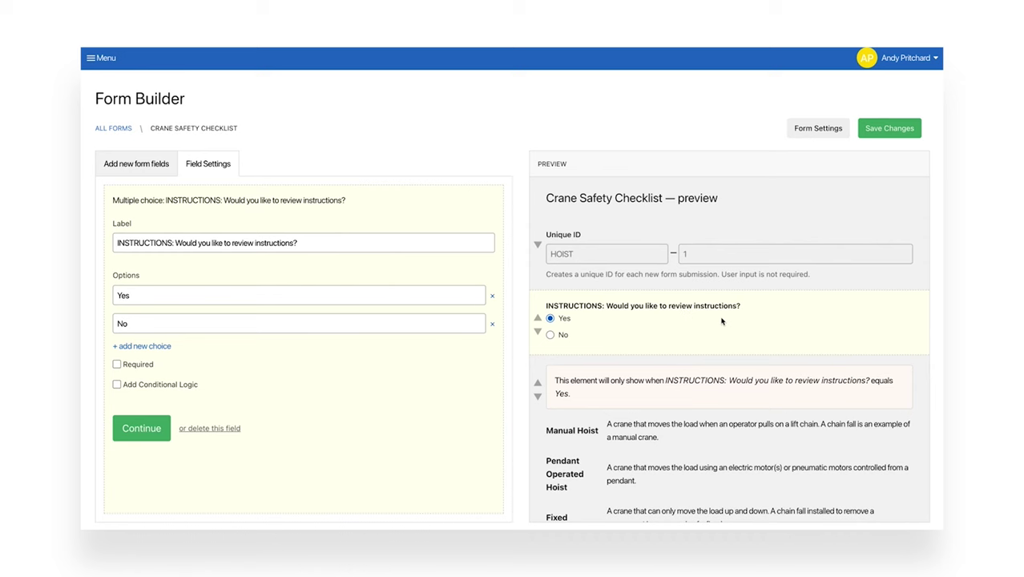
pyautogui.click(668, 381)
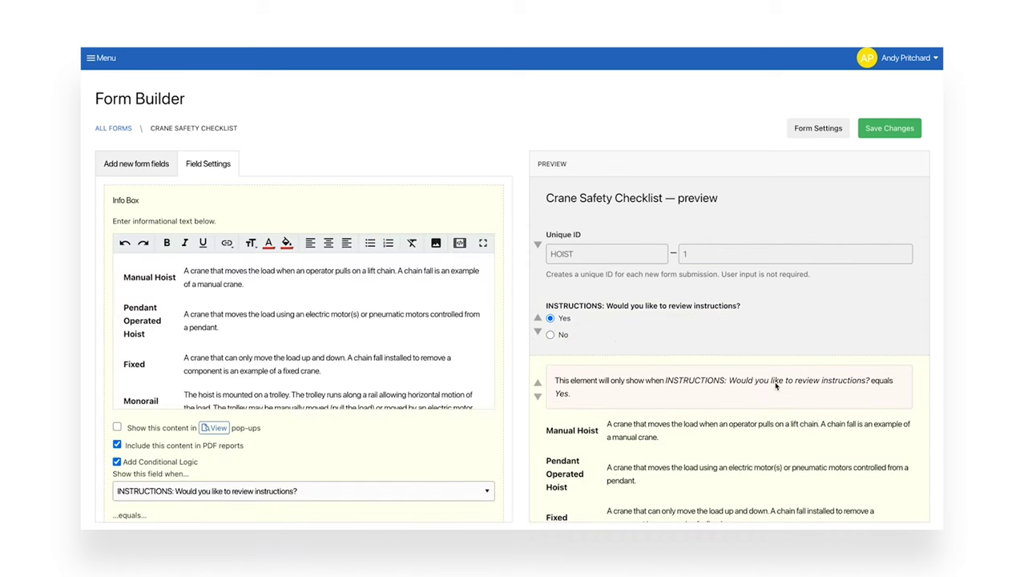
pyautogui.scroll(-5, 704, 415)
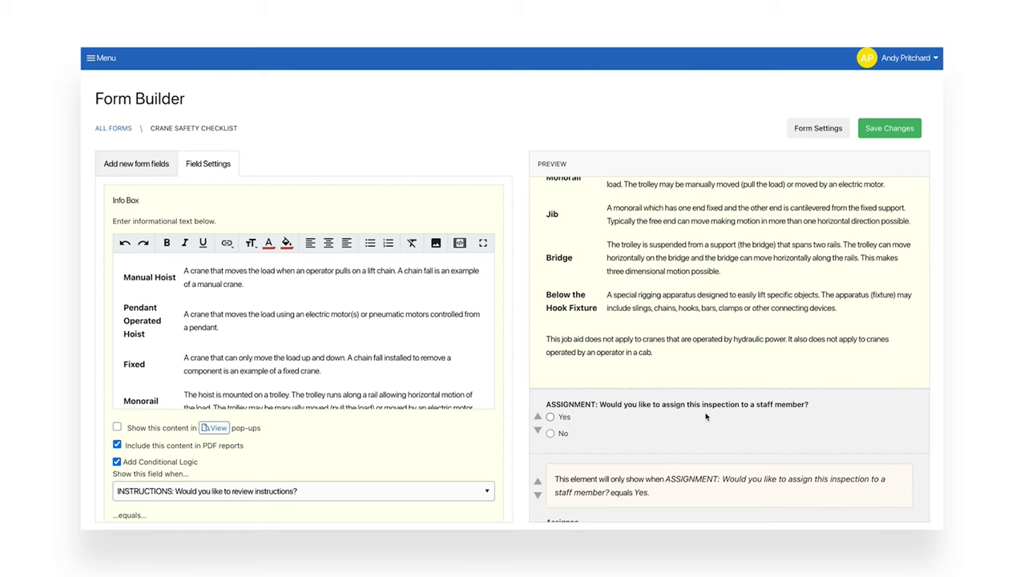
pyautogui.scroll(-4, 706, 416)
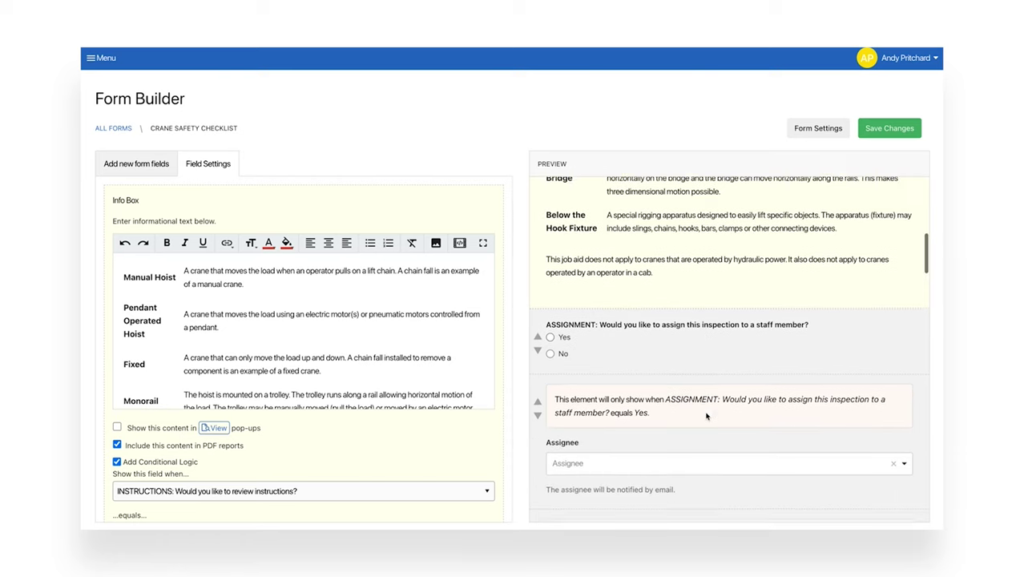
# Inspect the ASSIGNMENT question and the Assignee field settings.
pyautogui.scroll(1, 706, 414)
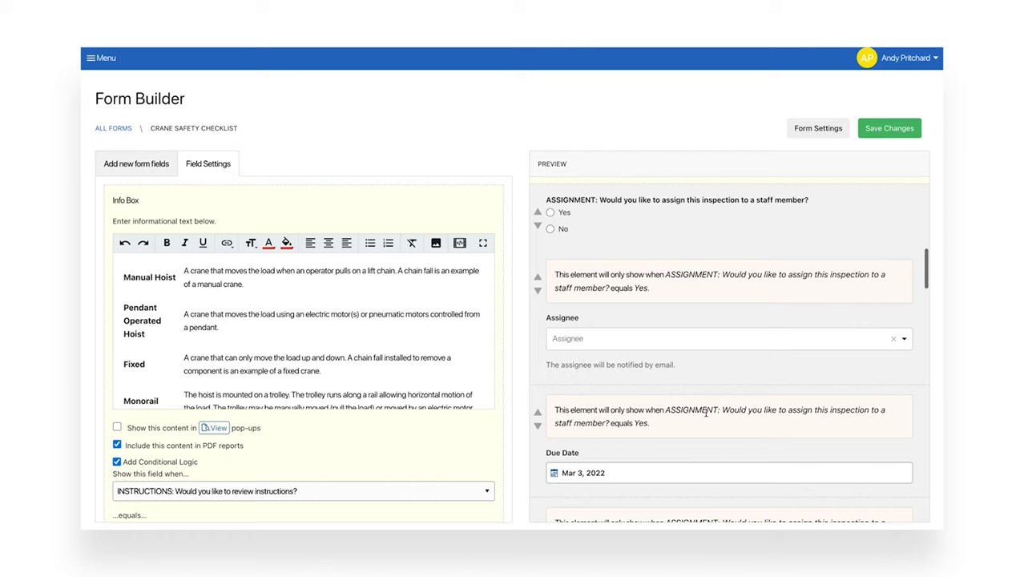
pyautogui.click(650, 229)
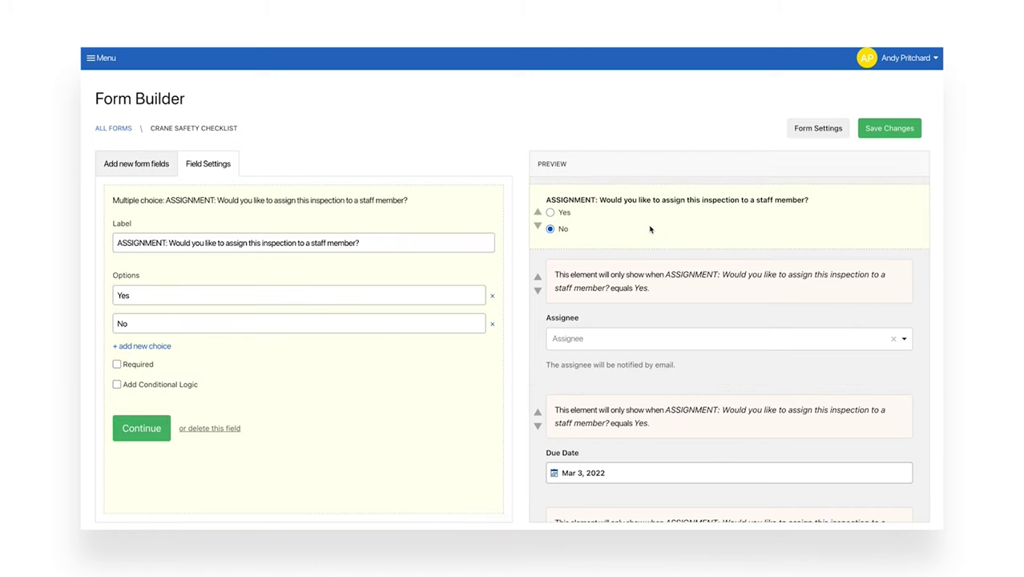
pyautogui.click(689, 279)
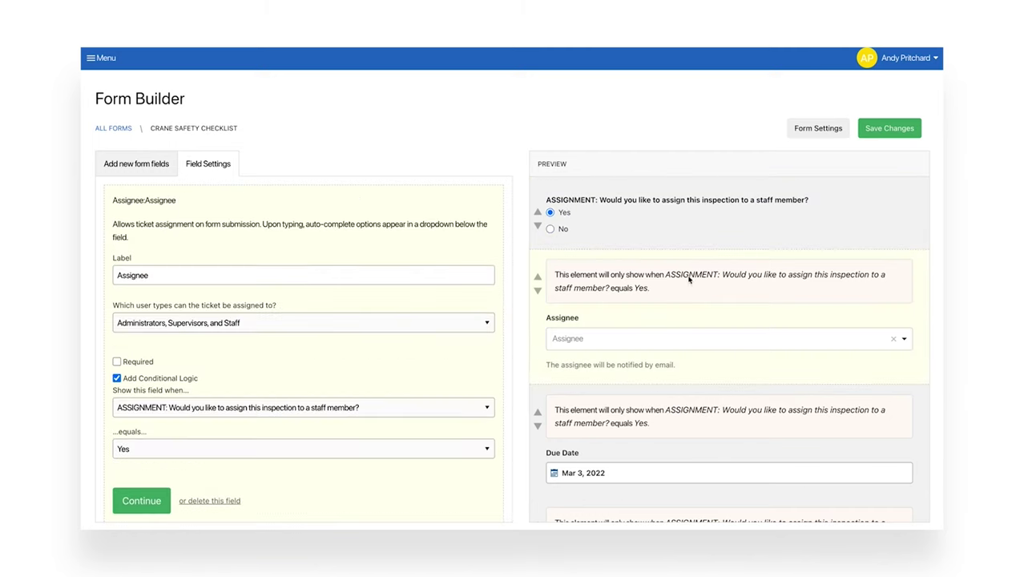
pyautogui.scroll(-6, 643, 317)
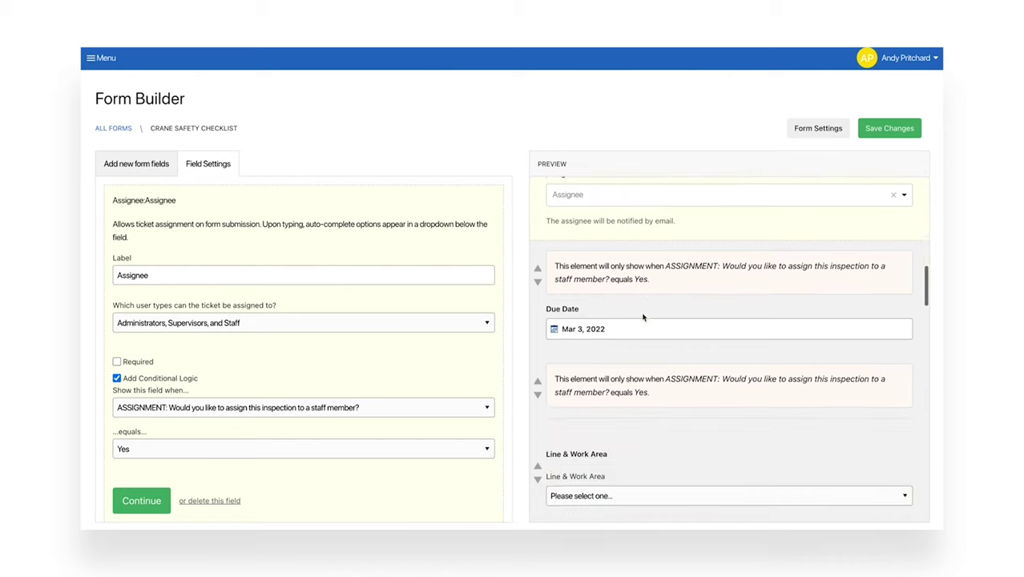
# Open the asset field, switching its type to Equipment and back to Line & Work Area.
pyautogui.click(622, 245)
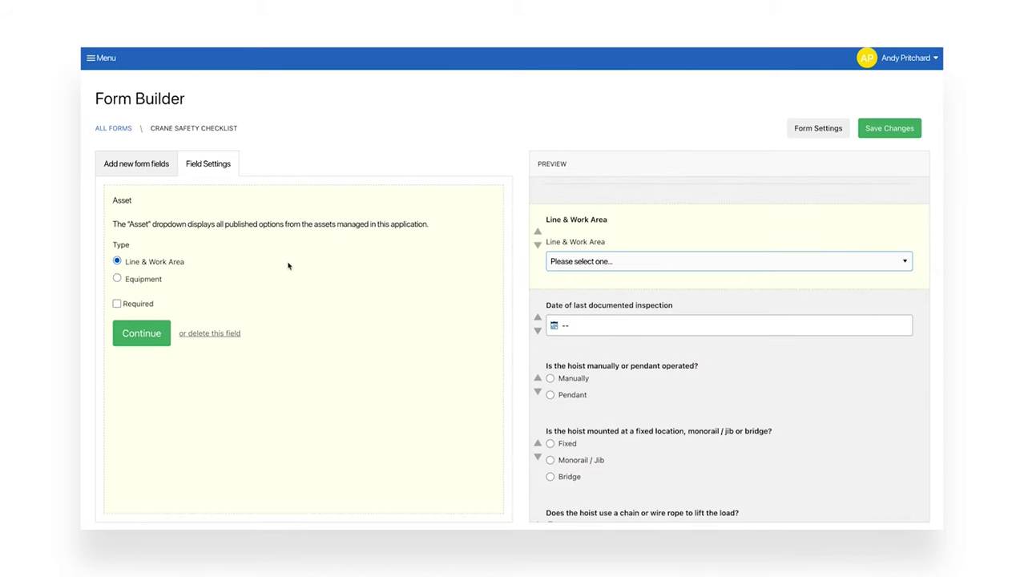
pyautogui.click(118, 278)
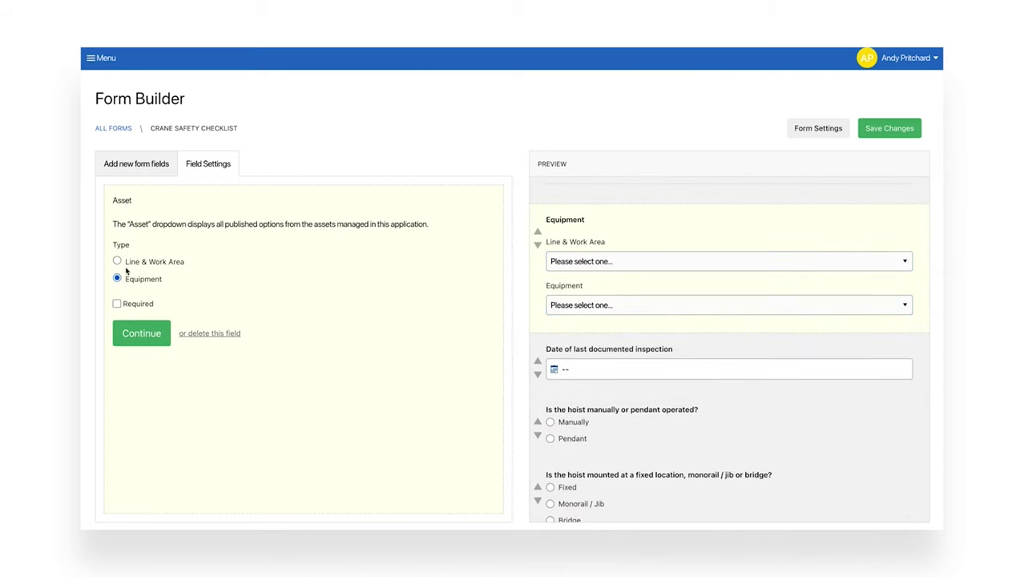
pyautogui.click(126, 267)
pyautogui.scroll(-2, 600, 287)
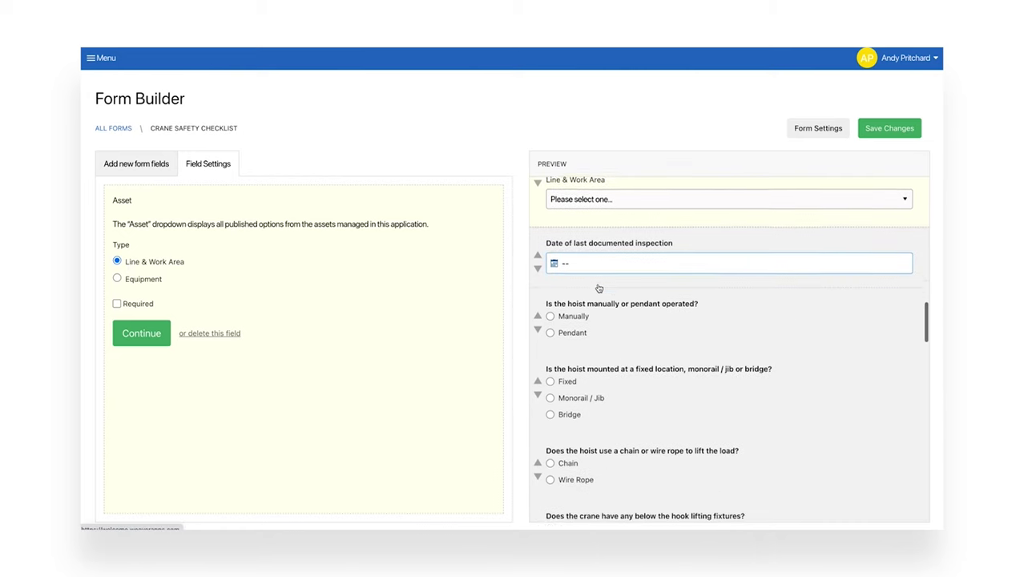
# Open the hoist manual/pendant, hoist mounting and chain-or-wire-rope question settings.
pyautogui.click(606, 290)
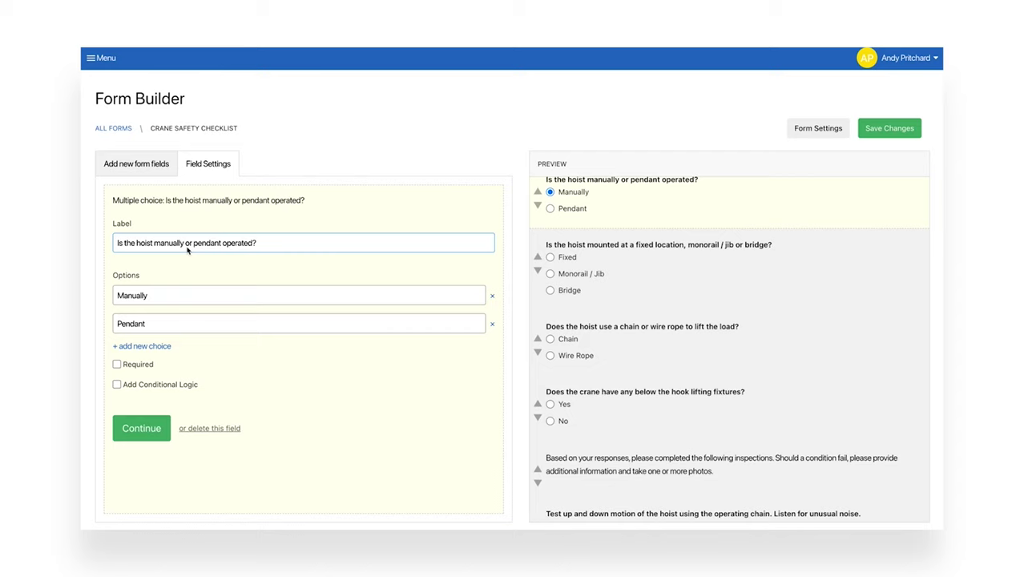
pyautogui.scroll(1, 614, 284)
pyautogui.click(613, 278)
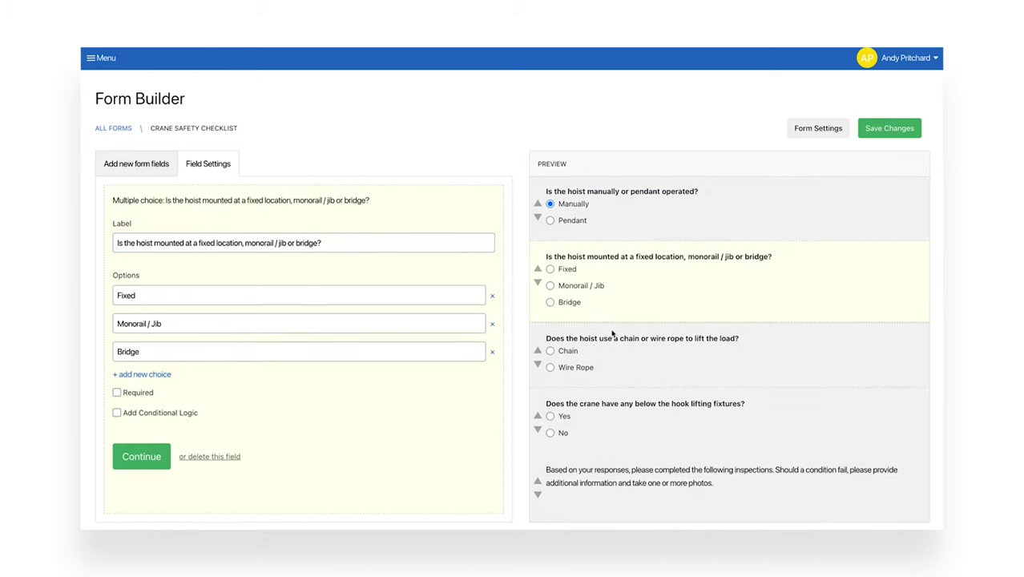
pyautogui.click(614, 348)
# Open the inspection instructions text, then the lift chain inspection question's settings.
pyautogui.scroll(-4, 617, 348)
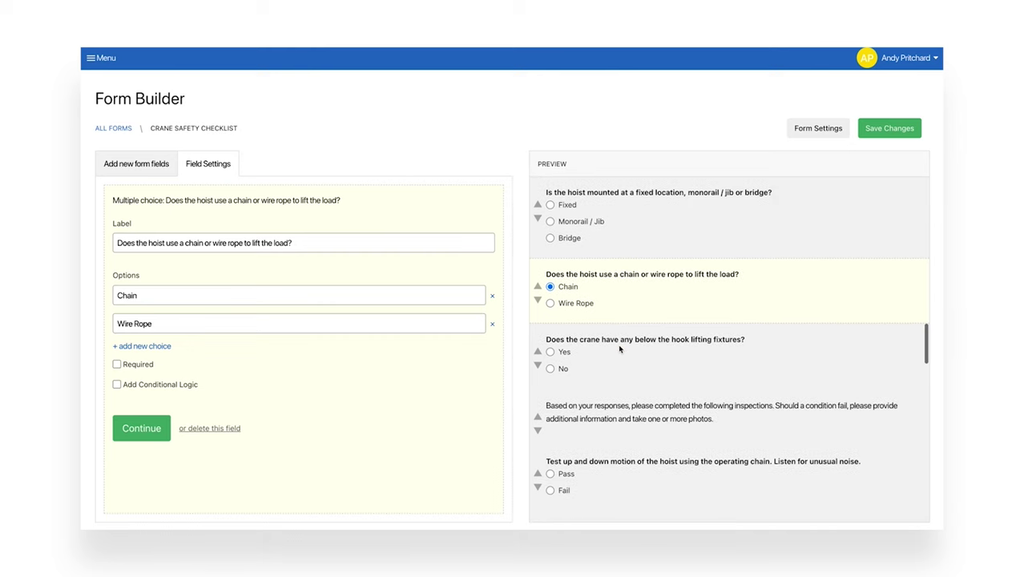
pyautogui.click(619, 350)
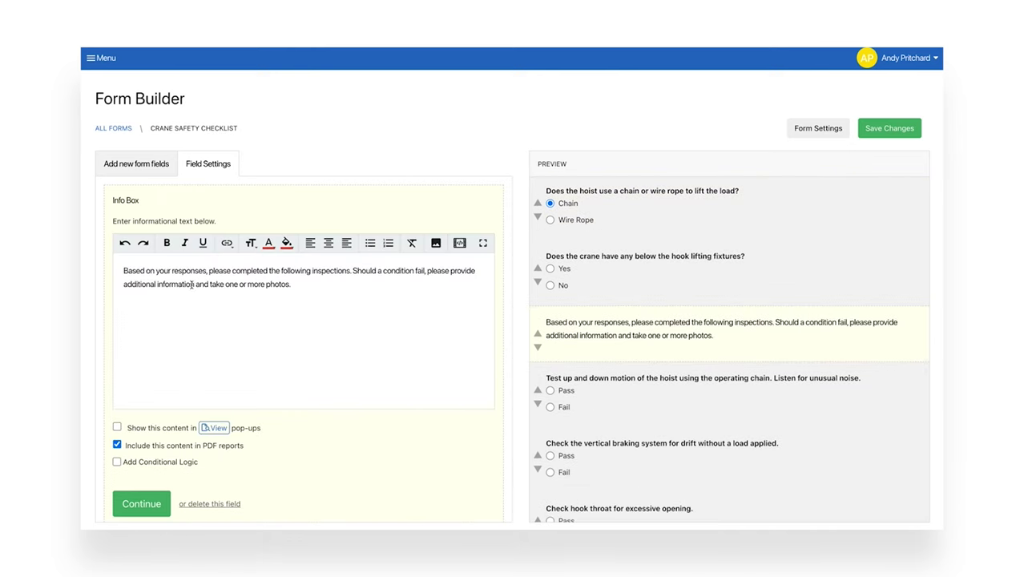
pyautogui.scroll(-7, 711, 360)
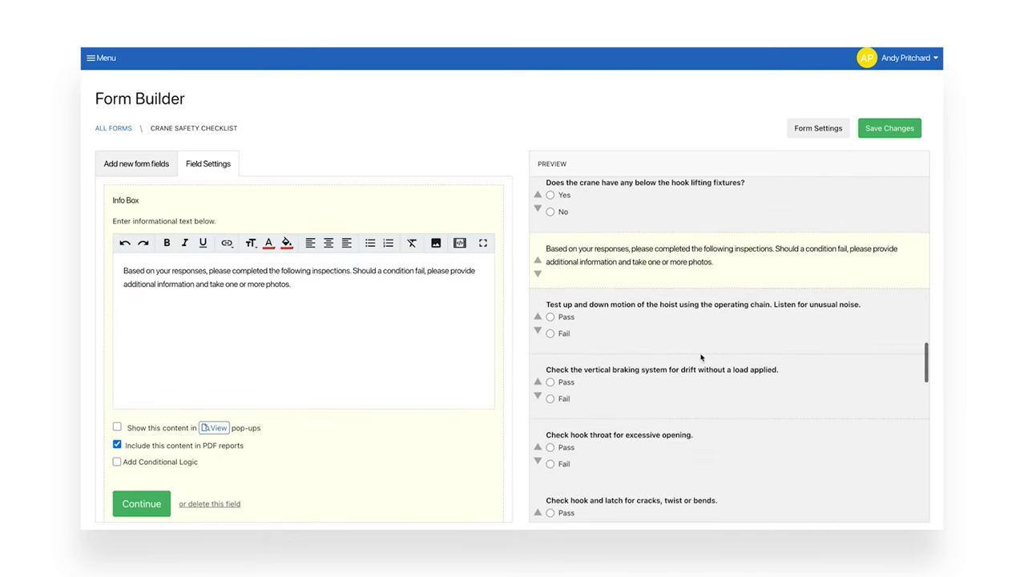
pyautogui.scroll(-4, 702, 359)
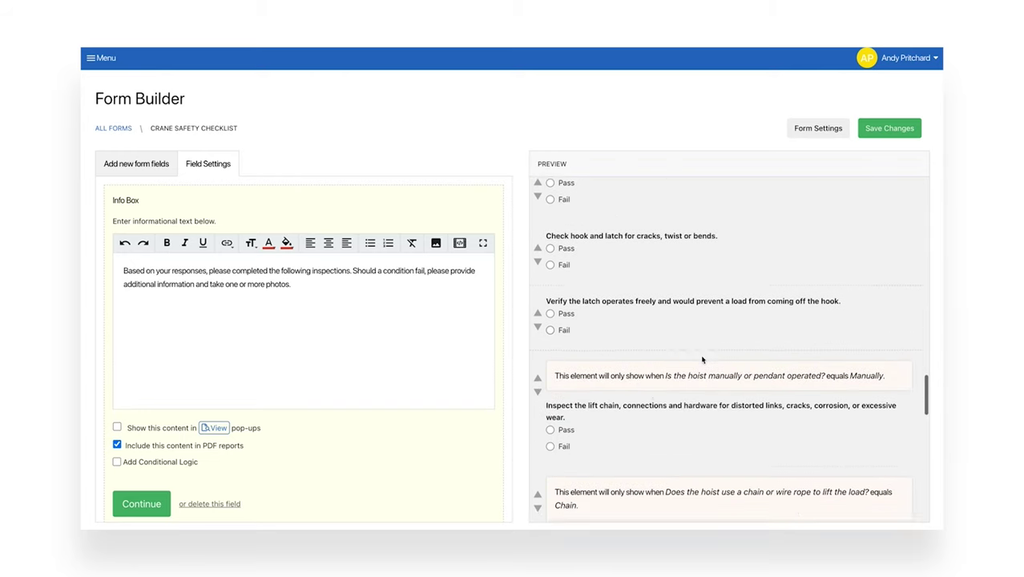
pyautogui.click(655, 370)
# Highlight the Manually condition and open the load chain inspection question's settings.
pyautogui.scroll(-2, 677, 370)
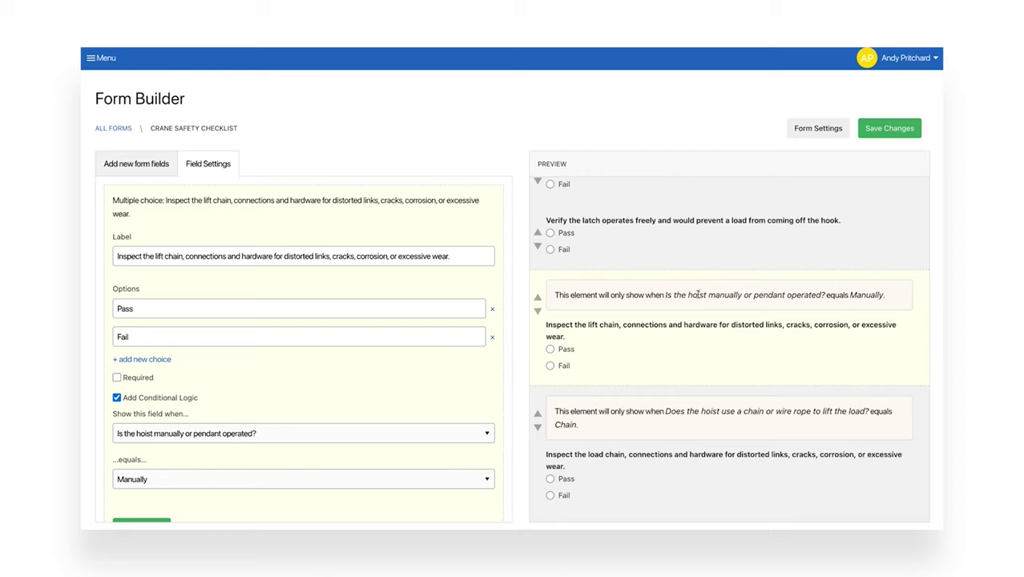
pyautogui.moveTo(851, 294); pyautogui.dragTo(872, 295)
pyautogui.scroll(-5, 817, 343)
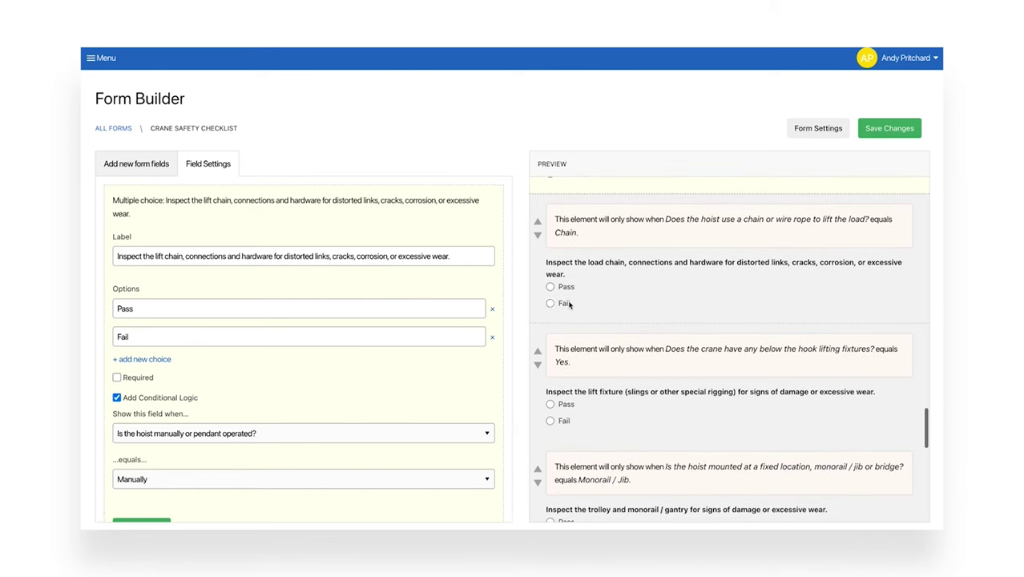
pyautogui.click(551, 303)
# Open the Summary description, failed-condition photo and inspection signature field settings.
pyautogui.scroll(-10, 596, 311)
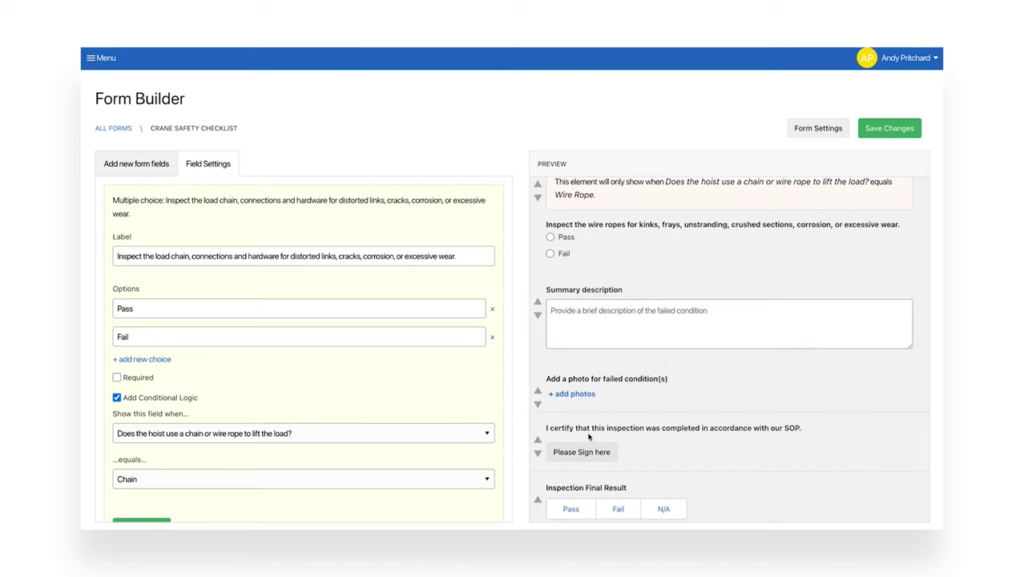
pyautogui.scroll(-1, 592, 429)
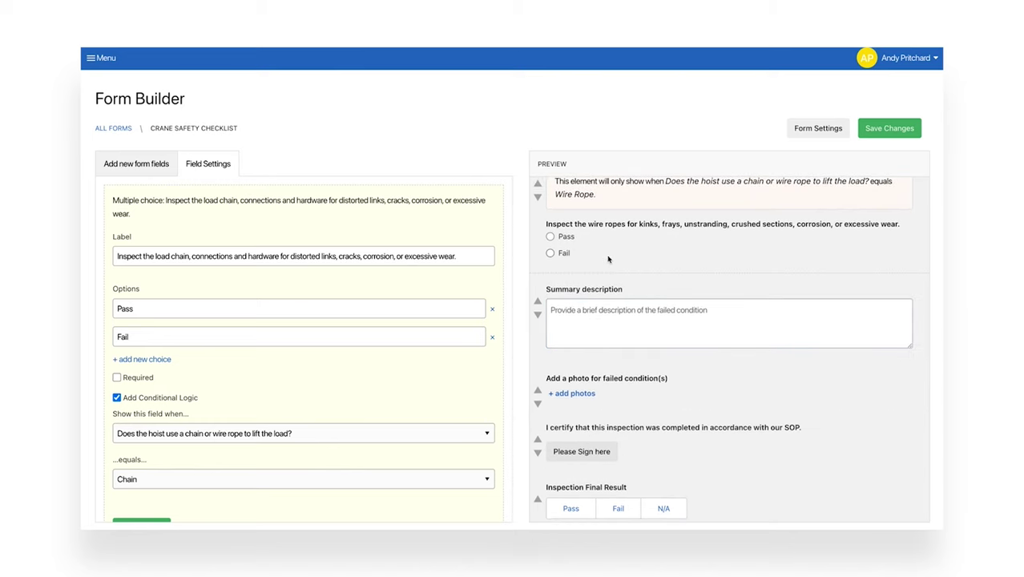
pyautogui.click(573, 294)
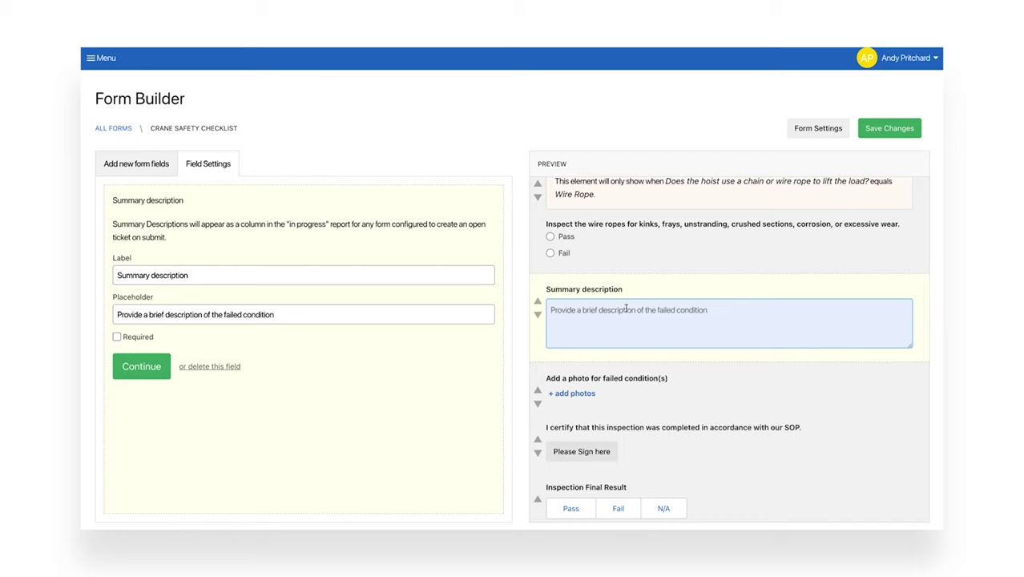
pyautogui.click(602, 377)
pyautogui.scroll(-2, 632, 384)
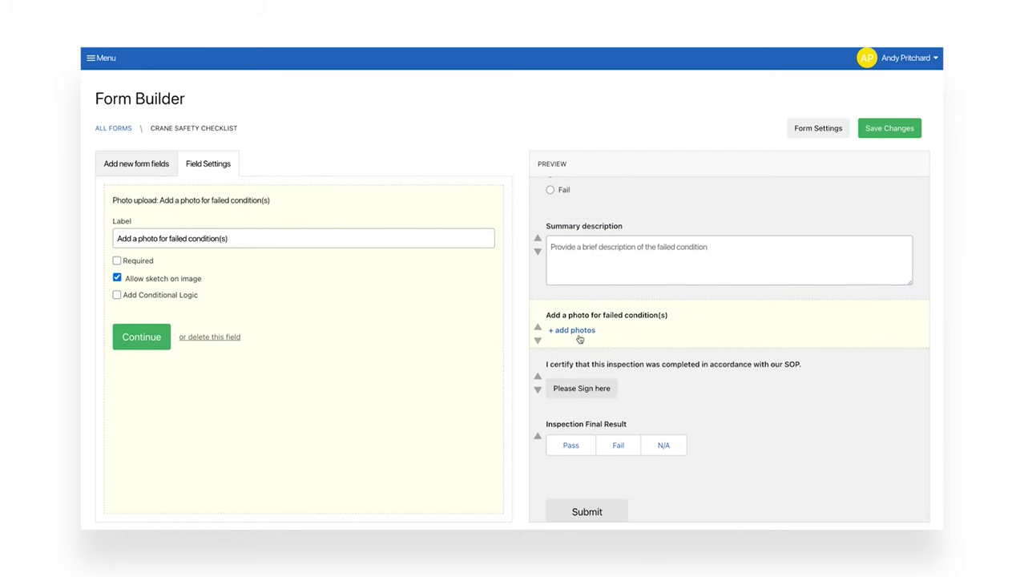
pyautogui.click(638, 372)
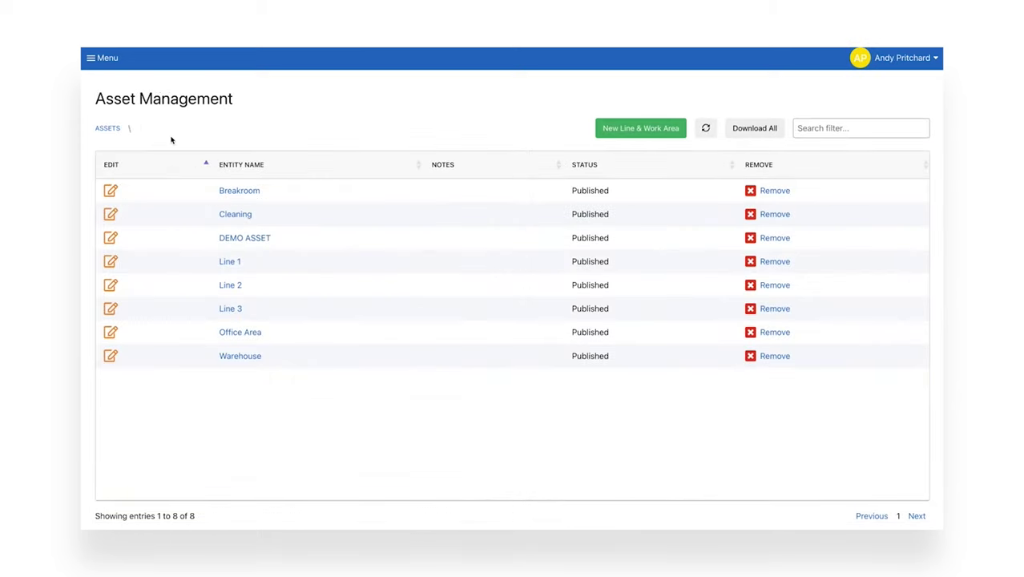
# Go to Inspections from the main menu and scroll the Forms / Inspections list.
pyautogui.click(105, 61)
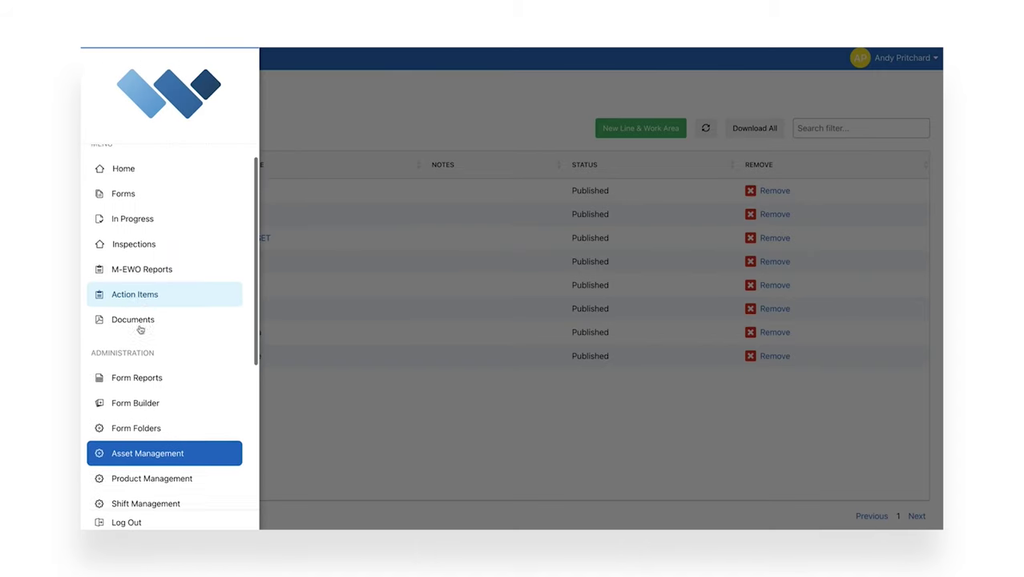
pyautogui.scroll(-2, 137, 336)
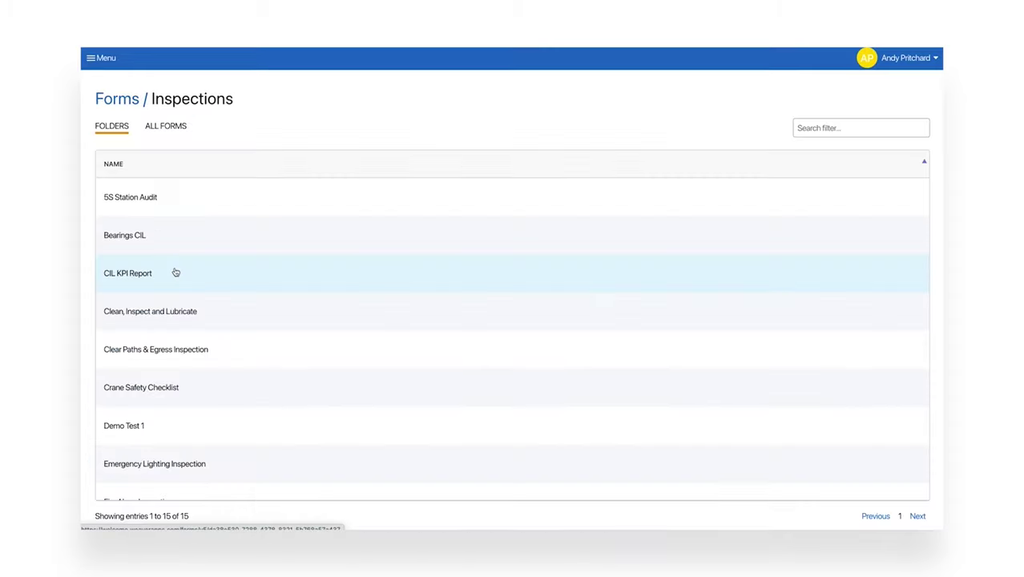
pyautogui.scroll(-1, 177, 270)
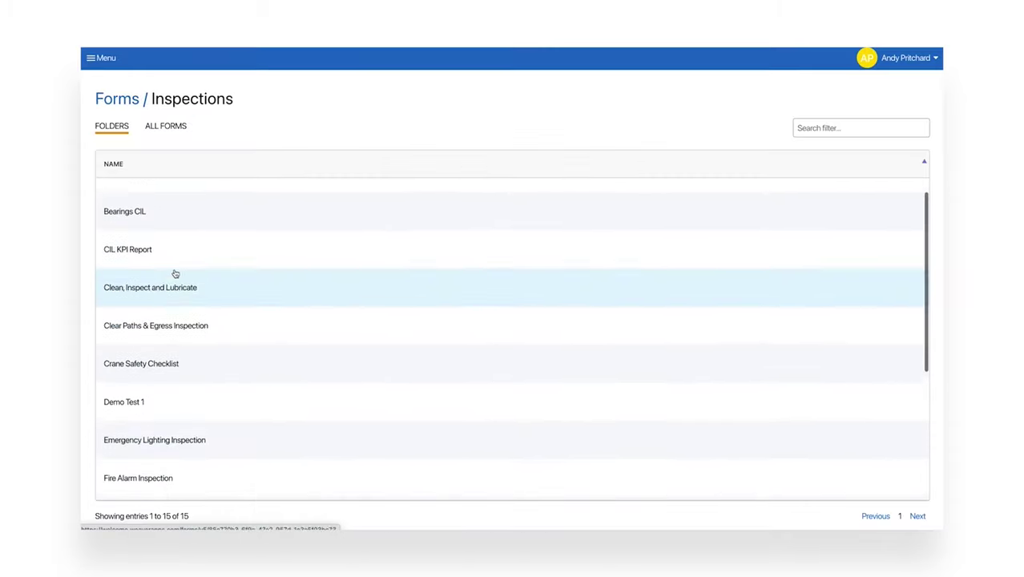
# Open Crane Safety Checklist, show only inspections assigned to me, and open the report filters.
pyautogui.click(164, 359)
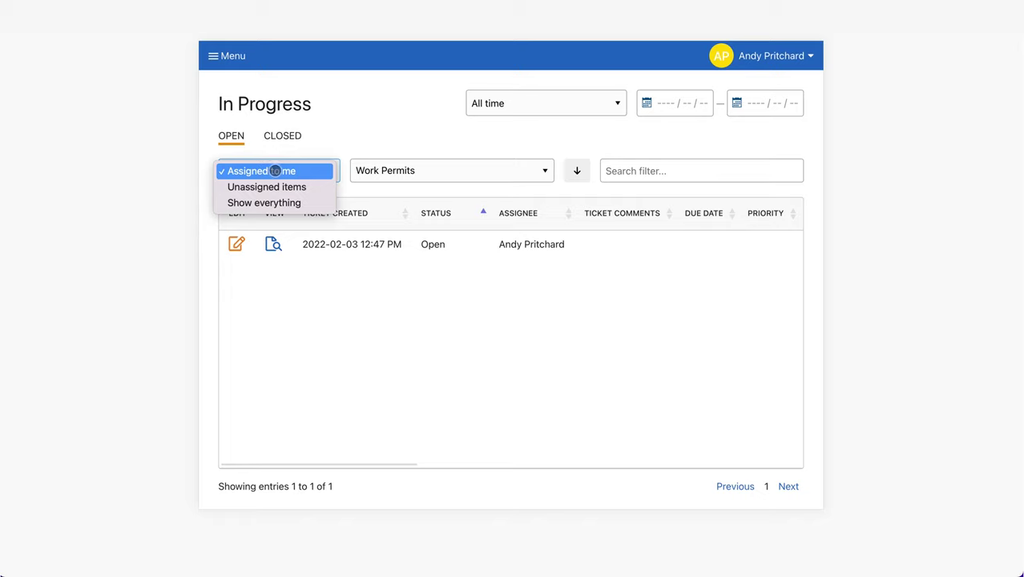
pyautogui.click(274, 169)
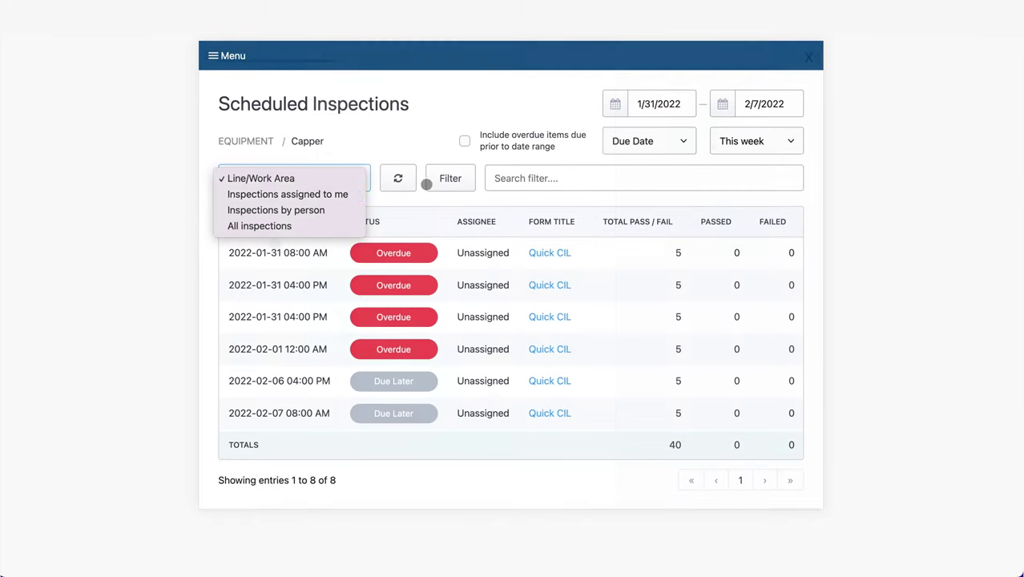
pyautogui.click(449, 179)
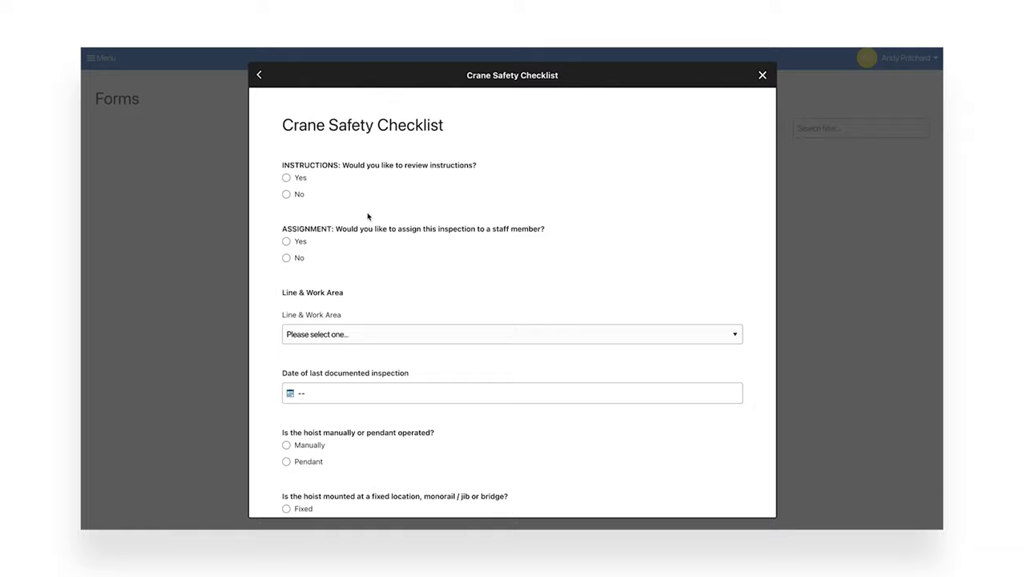
# Answer the hoist questions: Manually, monorail/jib mounted, chain lifting, No below-the-hook fixtures.
pyautogui.scroll(-3, 367, 216)
pyautogui.click(286, 218)
pyautogui.scroll(-1, 284, 212)
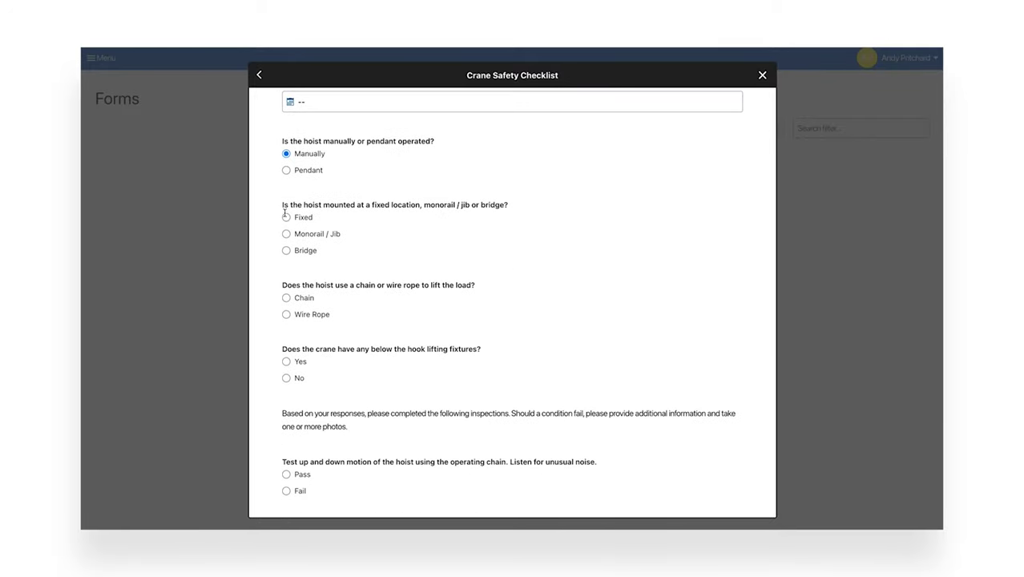
pyautogui.click(285, 234)
pyautogui.scroll(-2, 287, 237)
pyautogui.click(286, 177)
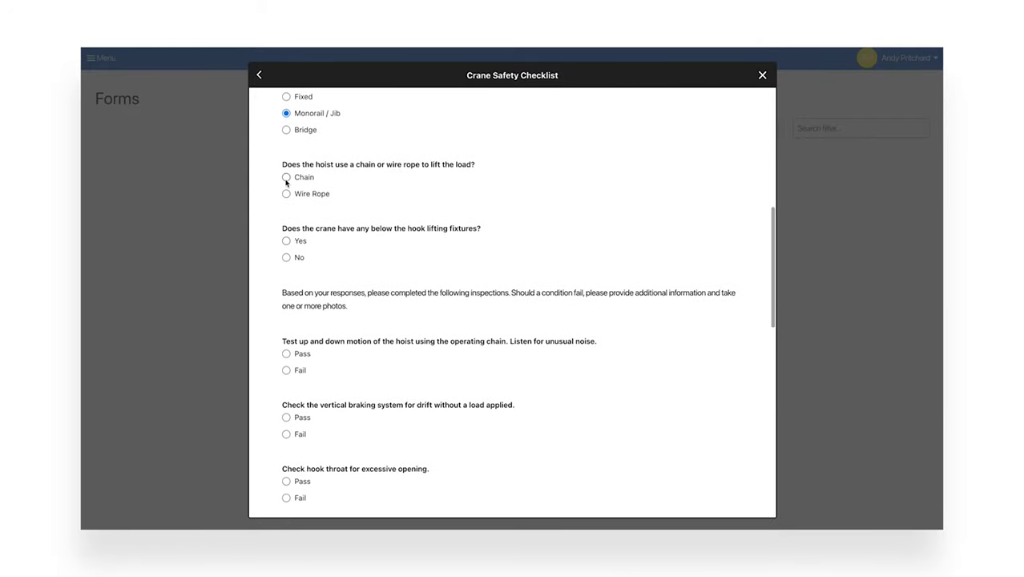
pyautogui.scroll(-1, 319, 246)
pyautogui.click(286, 233)
# Pass the hook and latch, lift chain, load chain, trolley/monorail and route checks.
pyautogui.scroll(-3, 292, 237)
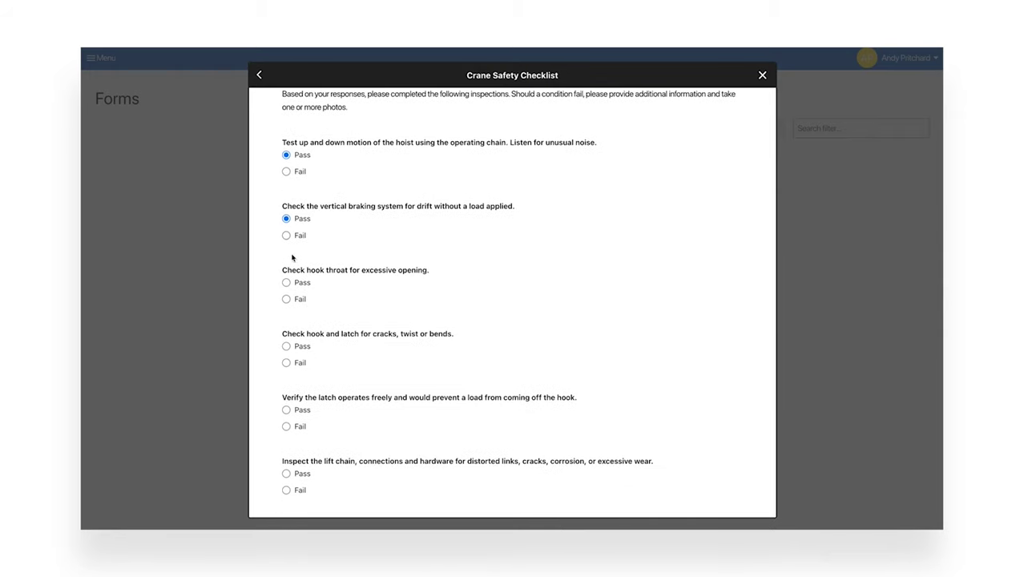
pyautogui.scroll(-3, 311, 292)
pyautogui.click(286, 203)
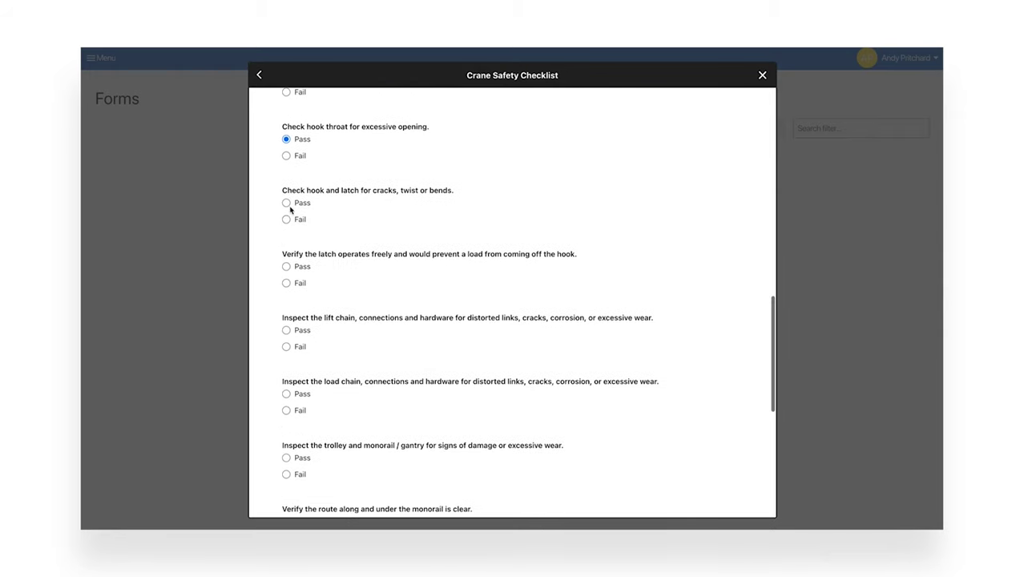
pyautogui.click(286, 330)
pyautogui.scroll(-2, 288, 320)
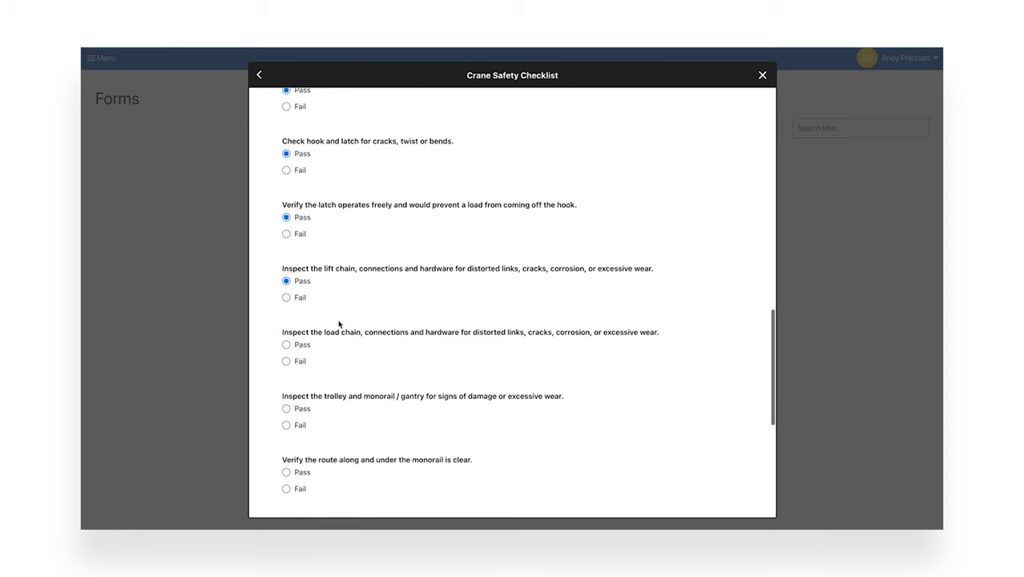
pyautogui.click(286, 272)
pyautogui.click(287, 336)
pyautogui.scroll(-3, 290, 335)
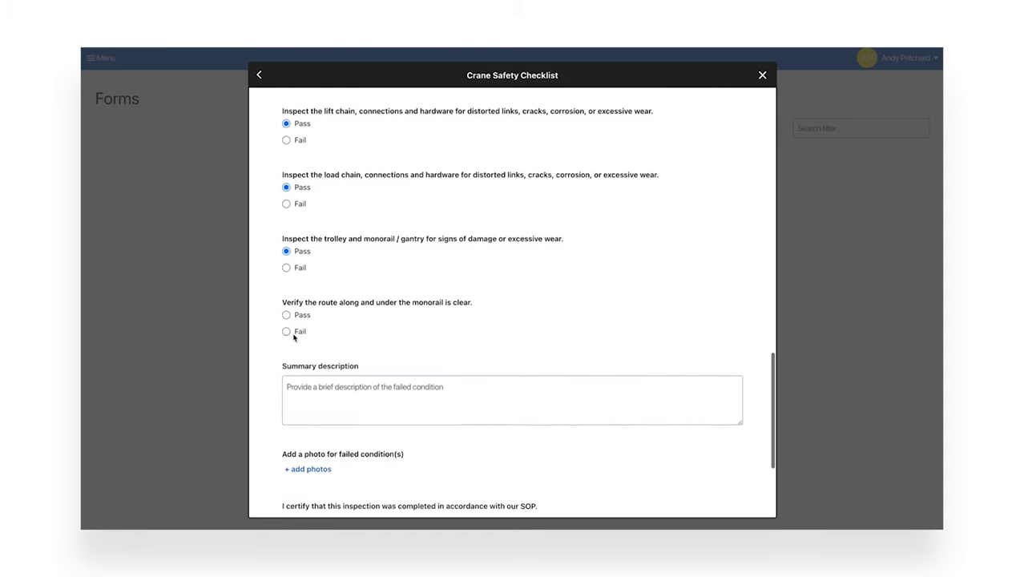
pyautogui.click(286, 236)
pyautogui.click(286, 217)
pyautogui.scroll(-1, 313, 273)
pyautogui.scroll(-1, 319, 286)
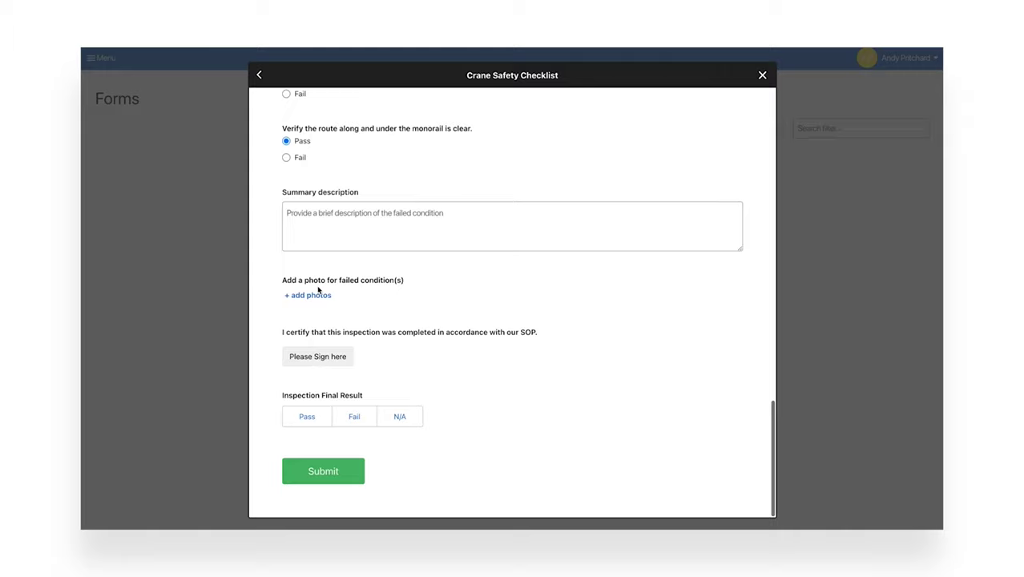
# Sign the SOP certification, save the signature, and submit the inspection.
pyautogui.click(318, 356)
pyautogui.moveTo(482, 261)
pyautogui.mouseDown()
pyautogui.moveTo(473, 275)
pyautogui.moveTo(549, 313)
pyautogui.mouseUp()
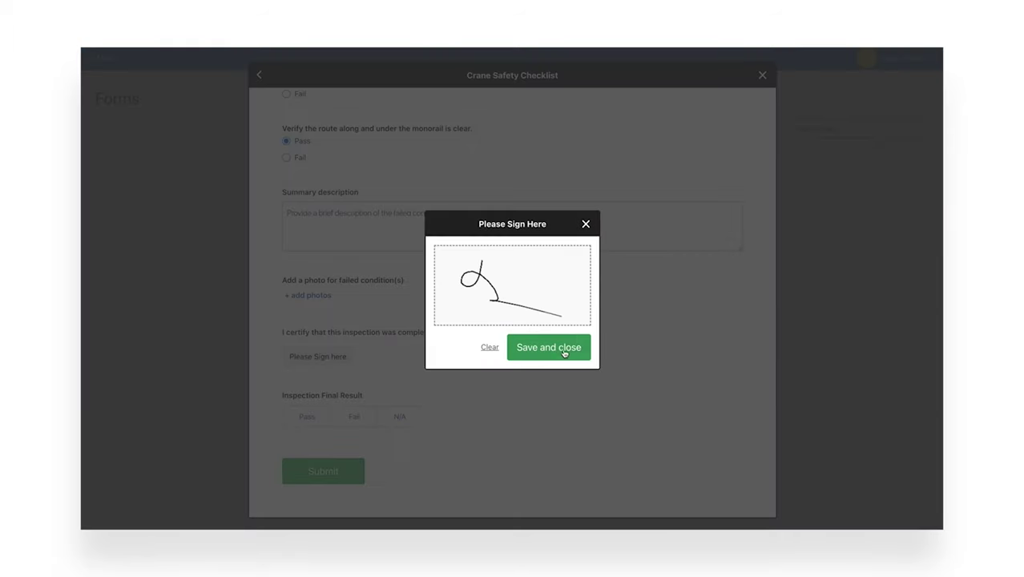
pyautogui.click(565, 350)
pyautogui.scroll(-3, 507, 359)
pyautogui.click(344, 470)
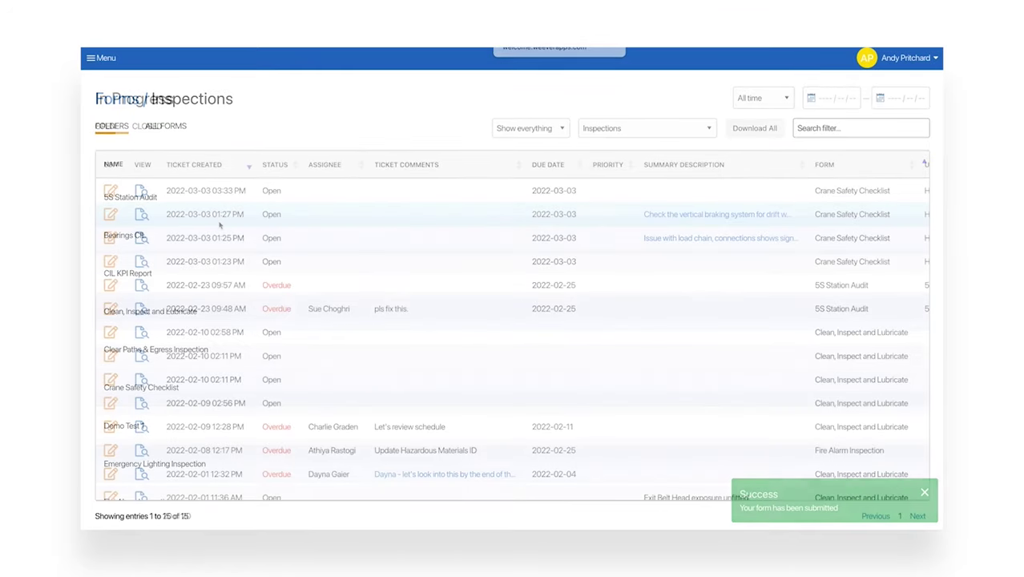
# Open the submitted HOIST-3 inspection ticket's details and start editing it.
pyautogui.click(141, 214)
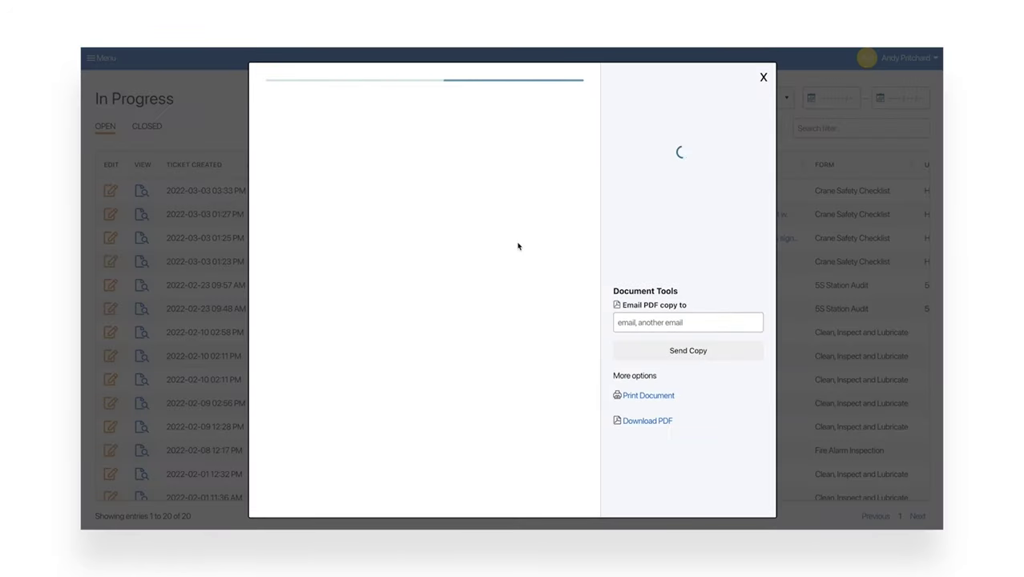
pyautogui.scroll(-5, 518, 246)
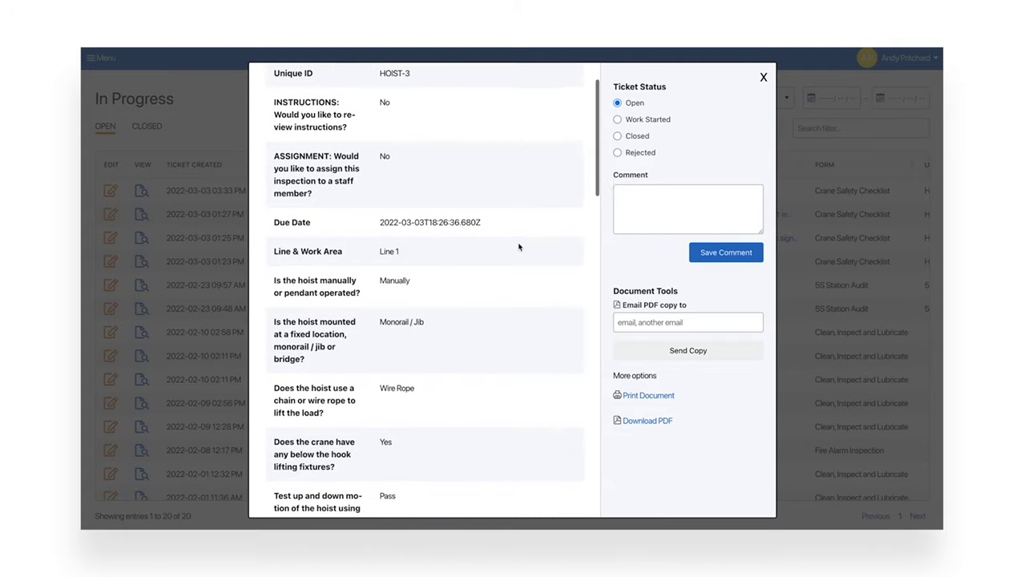
pyautogui.scroll(-2, 521, 246)
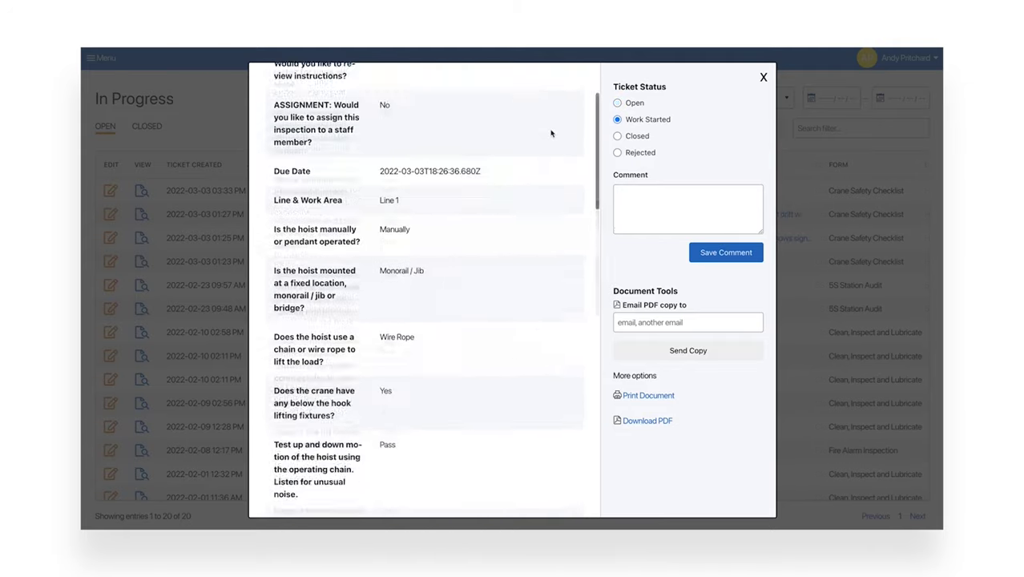
pyautogui.click(573, 100)
pyautogui.scroll(-1, 389, 207)
# Set Assignment to Yes, assign a staff member, and set the due date to Mar 11, 2022.
pyautogui.click(286, 199)
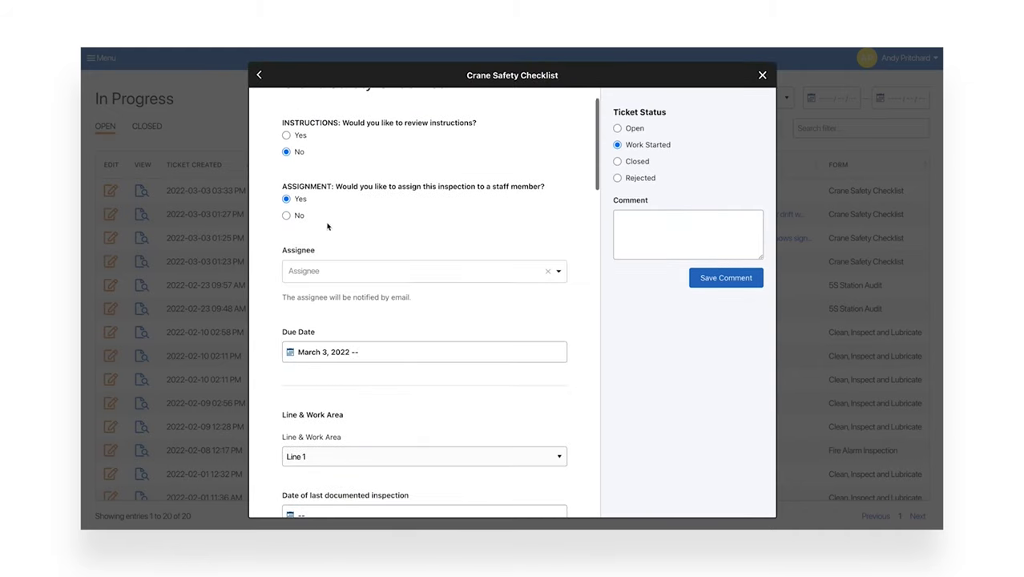
pyautogui.scroll(-1, 350, 246)
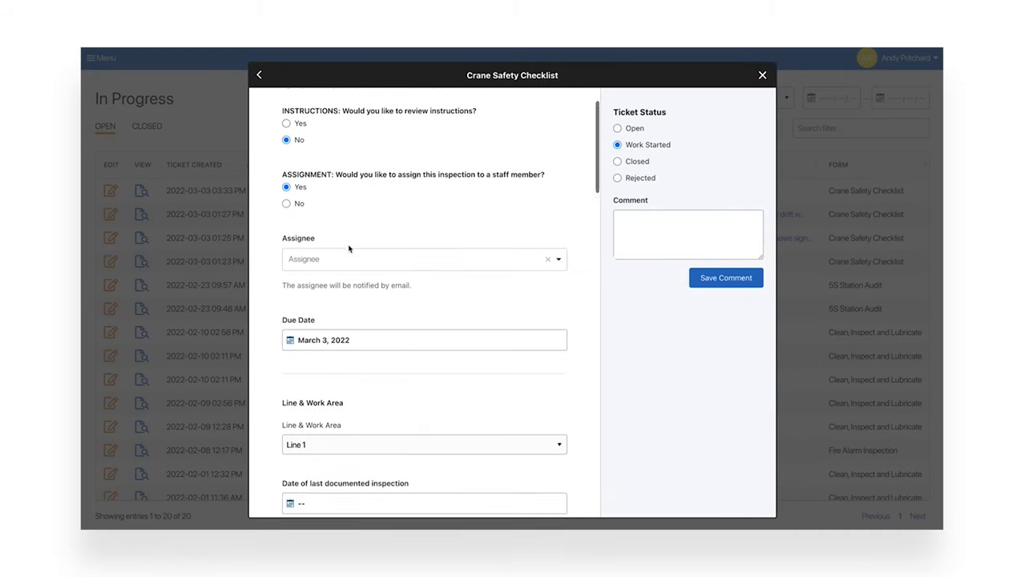
pyautogui.click(341, 217)
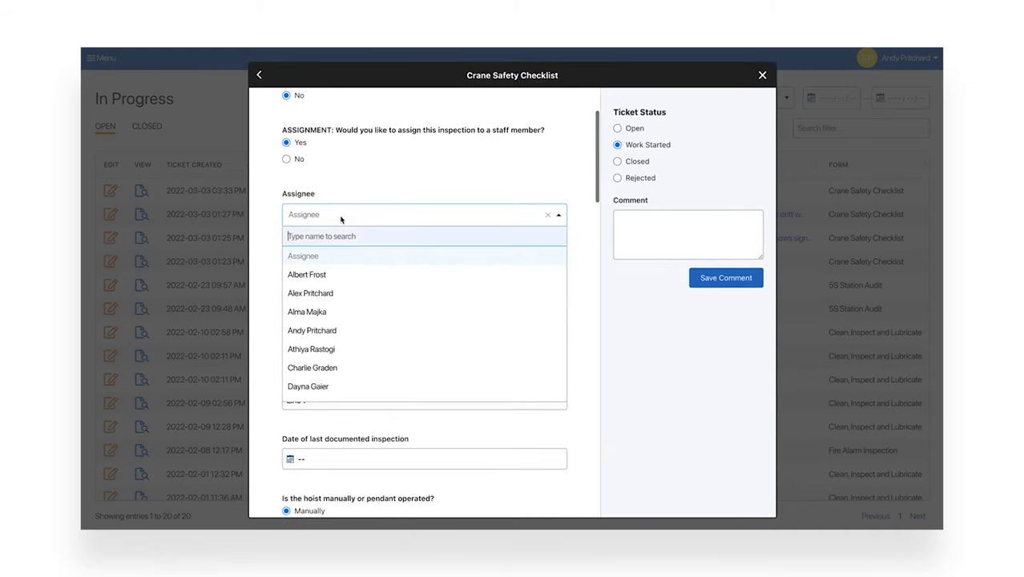
pyautogui.click(313, 331)
pyautogui.click(319, 296)
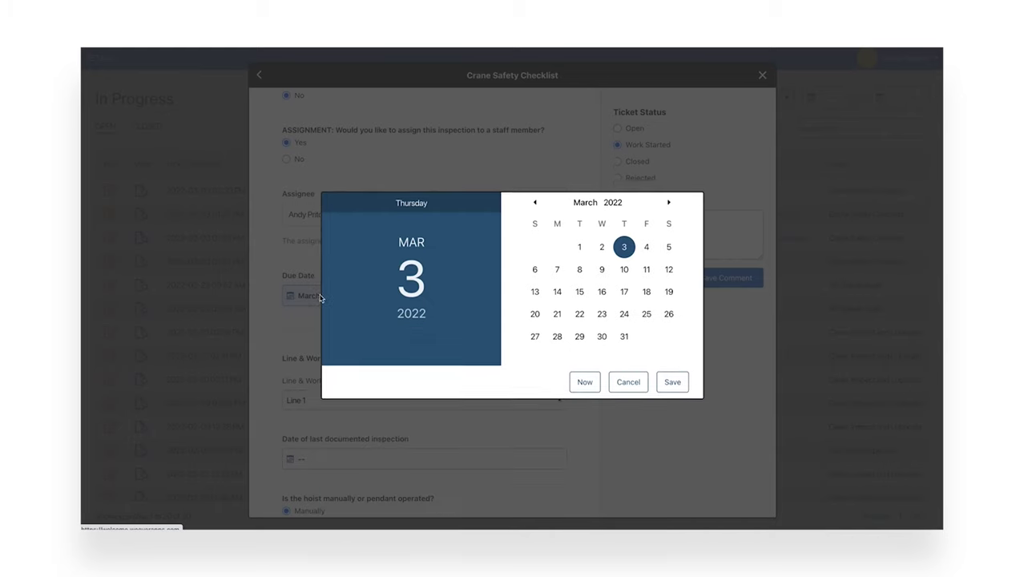
pyautogui.click(646, 264)
pyautogui.click(670, 376)
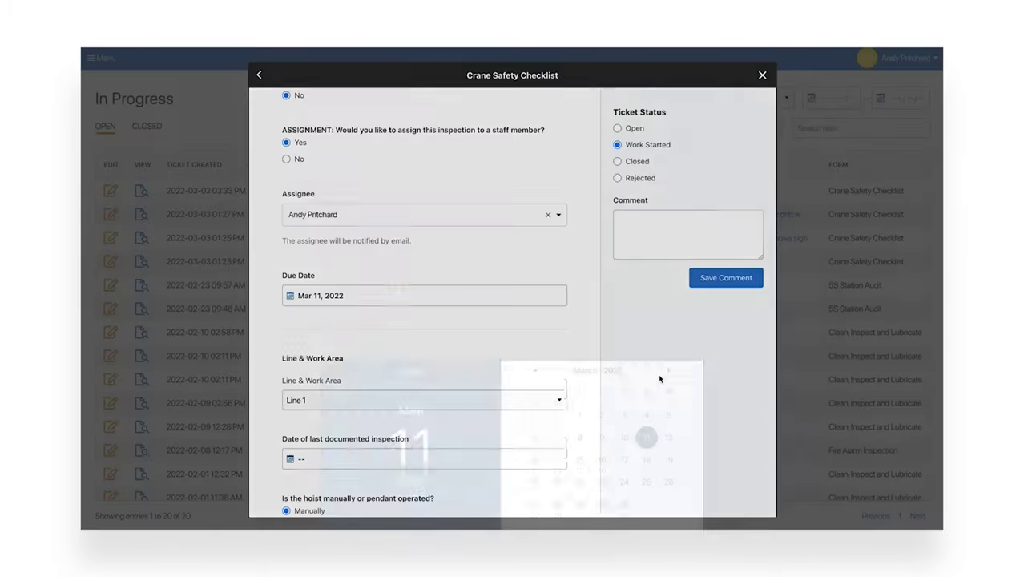
pyautogui.click(645, 228)
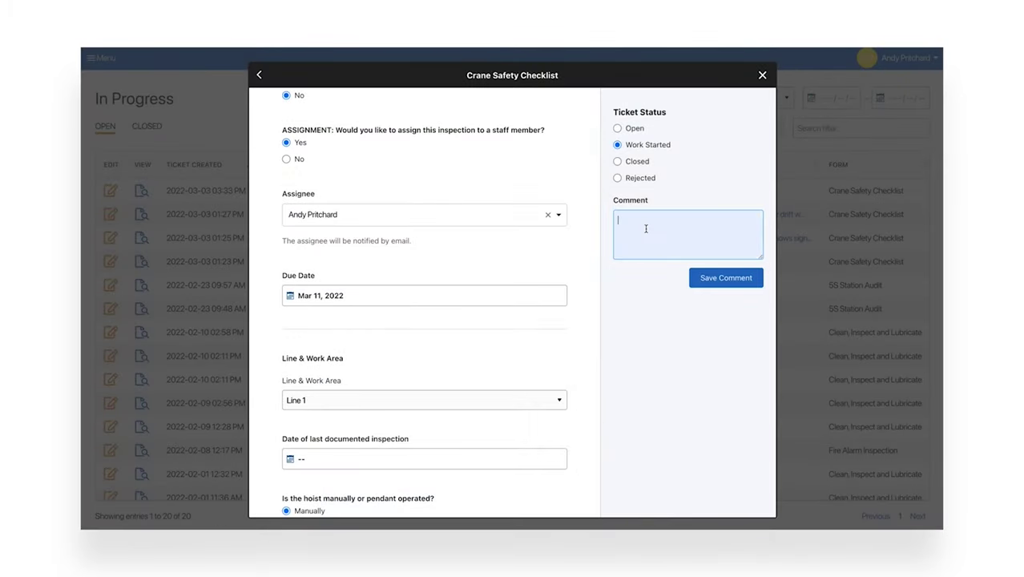
# Write the comment 'Hey A', review the report columns, and download all entries as a spreadsheet.
pyautogui.write('Hey A')
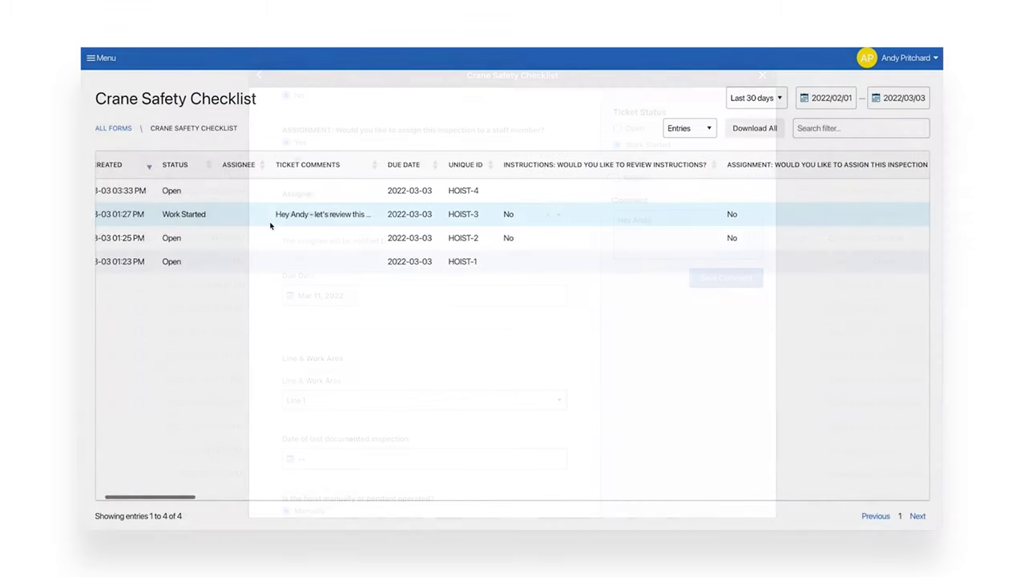
pyautogui.hscroll(5, 313, 224)
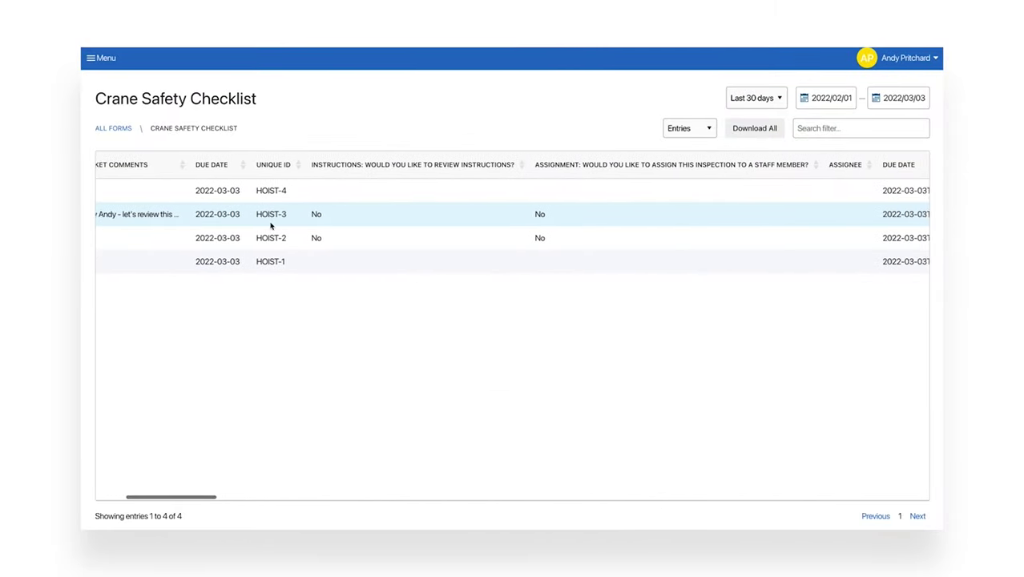
pyautogui.hscroll(10, 271, 225)
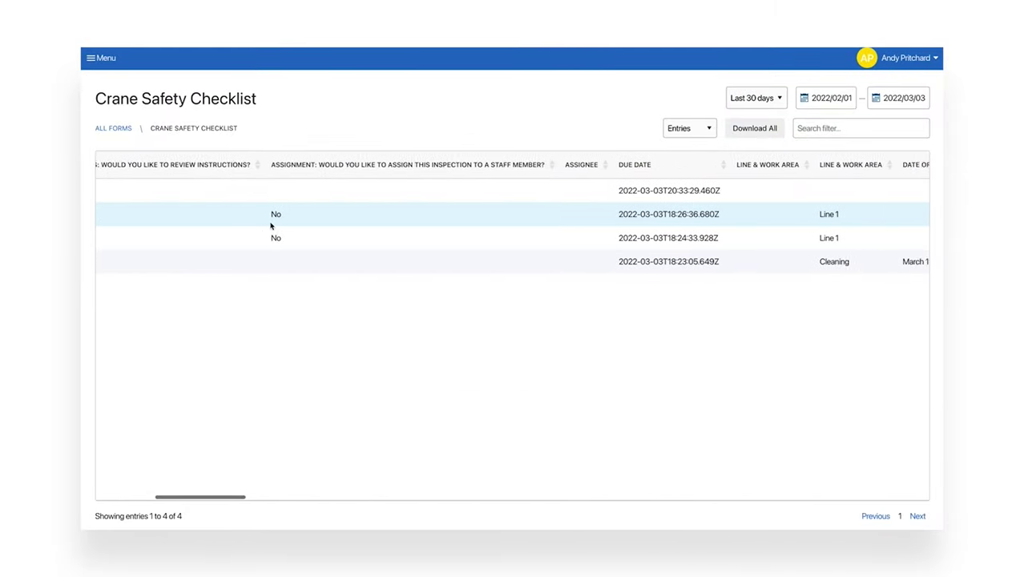
pyautogui.hscroll(10, 271, 226)
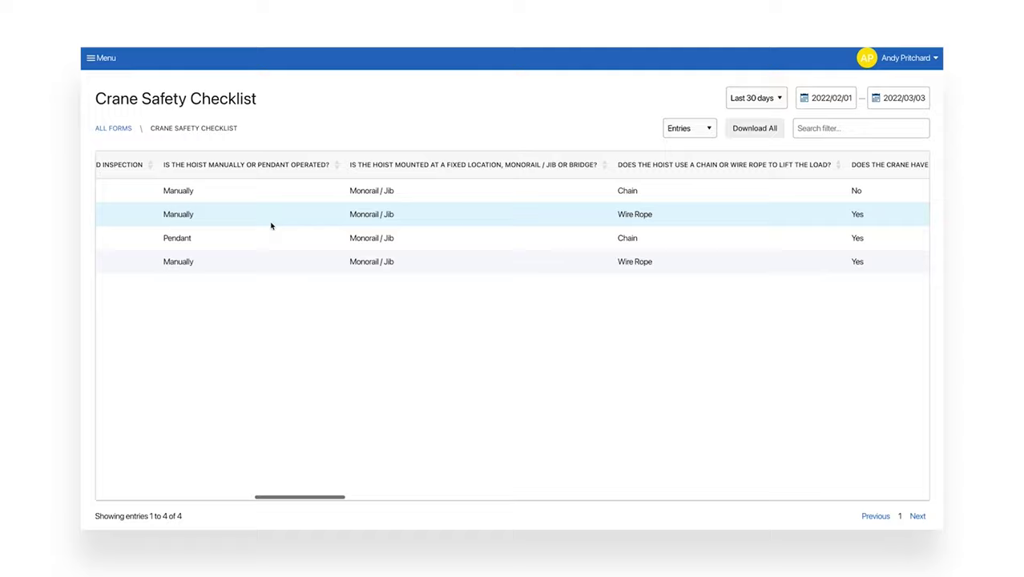
pyautogui.hscroll(5, 269, 226)
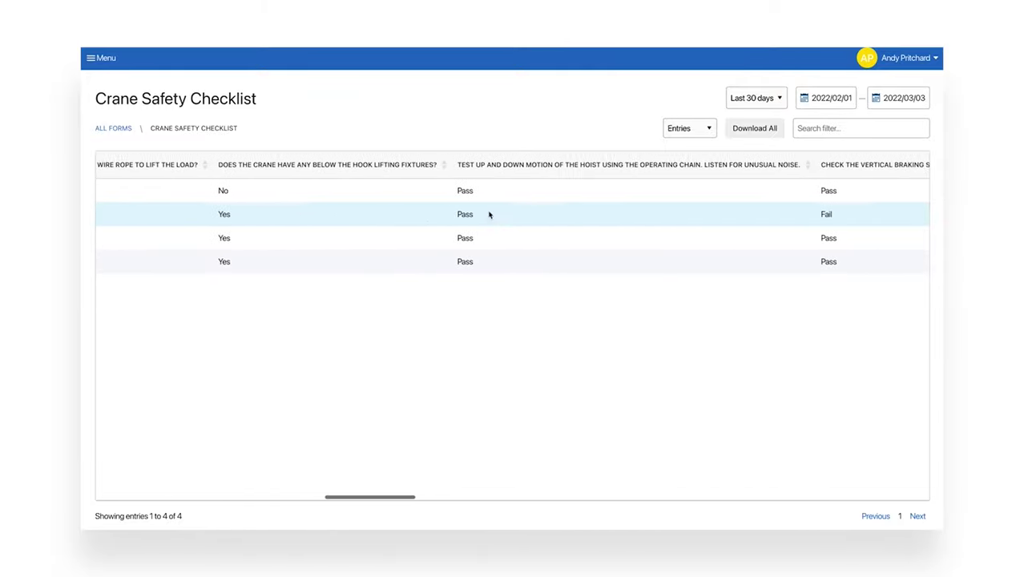
pyautogui.click(733, 135)
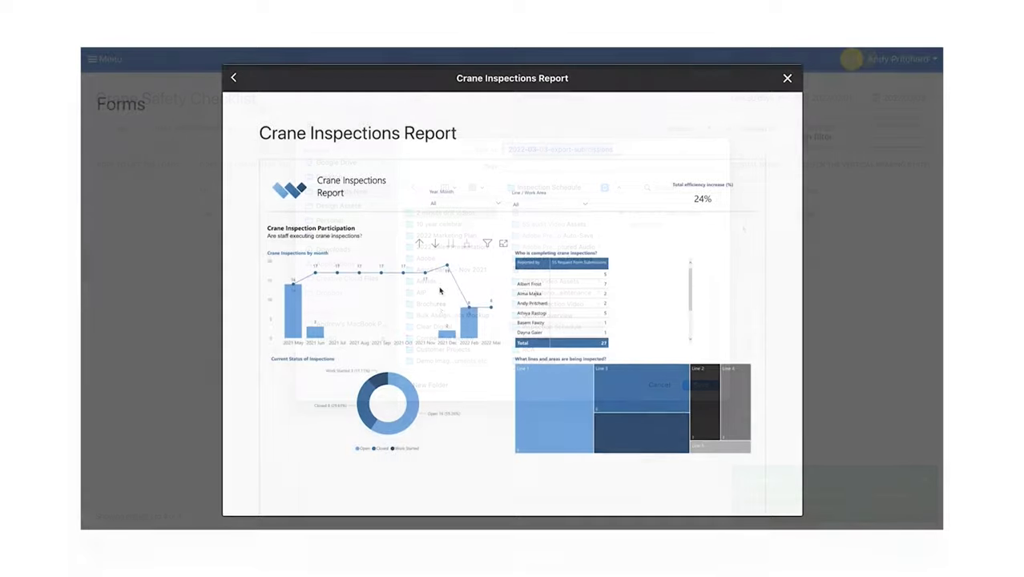
# Cross-filter the dashboard by the May 2021 and Feb 2022 bars, then the Line 1 tile.
pyautogui.scroll(-1, 438, 290)
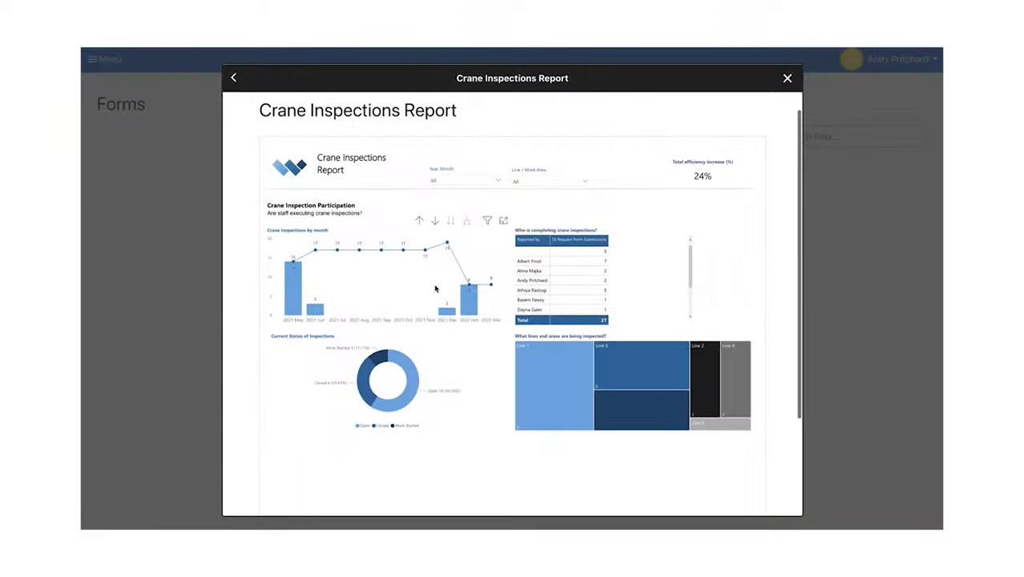
pyautogui.click(294, 302)
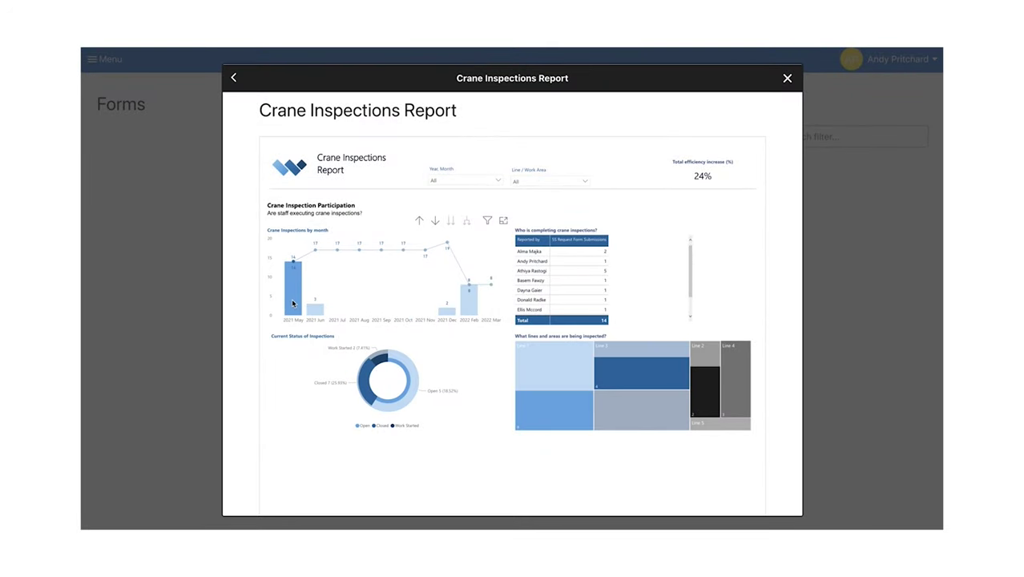
pyautogui.click(465, 311)
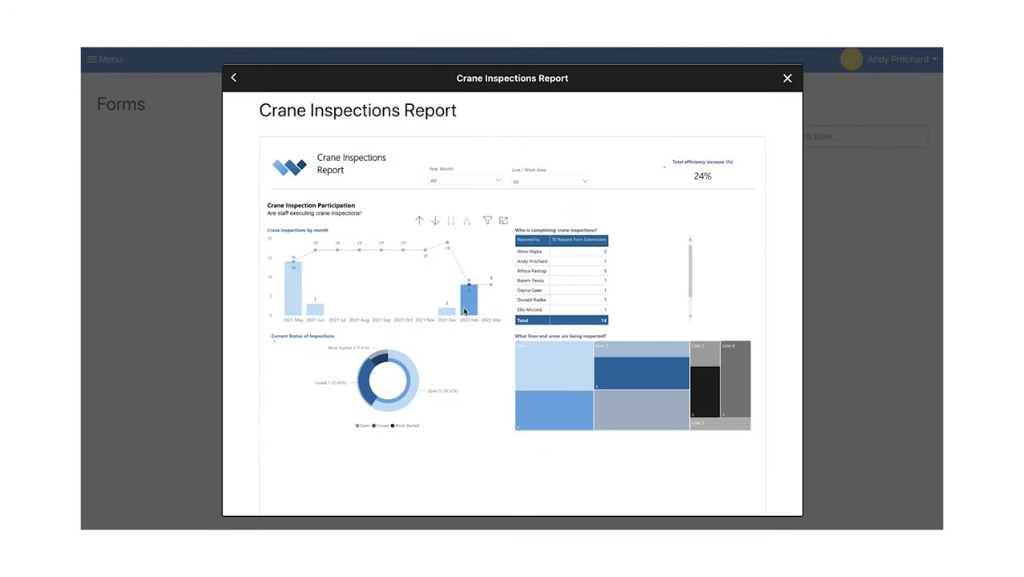
pyautogui.click(545, 351)
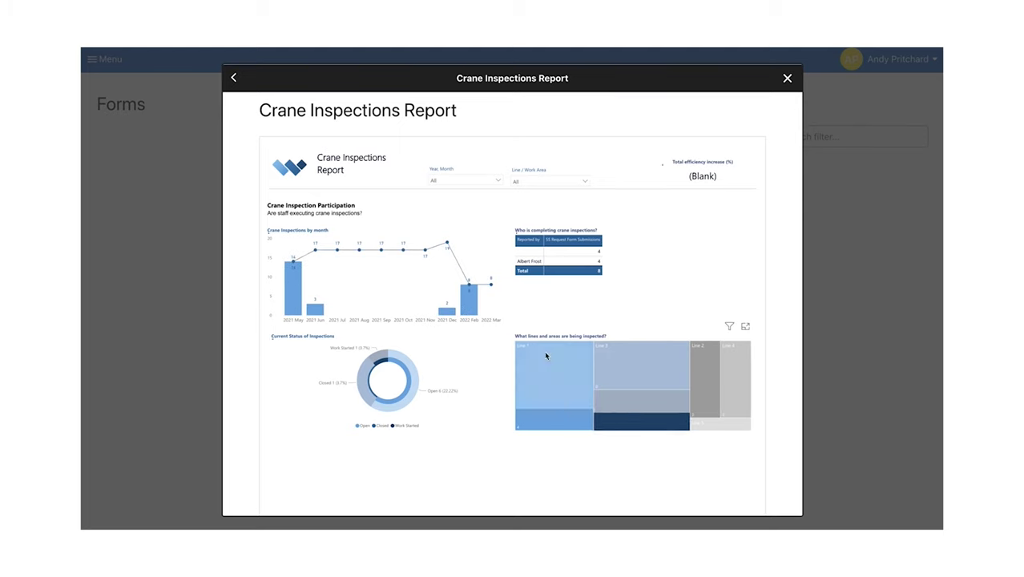
pyautogui.moveTo(547, 356)
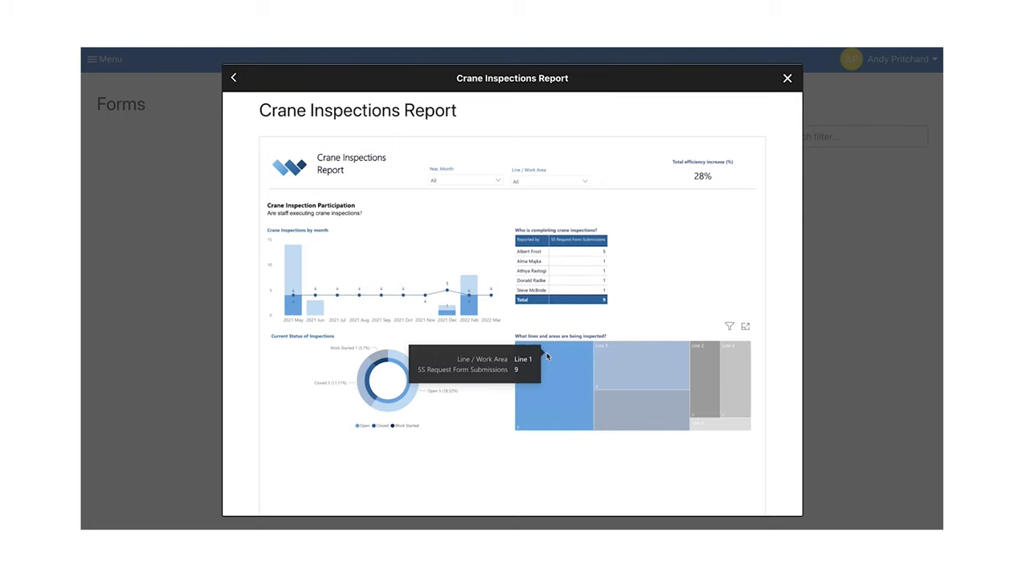